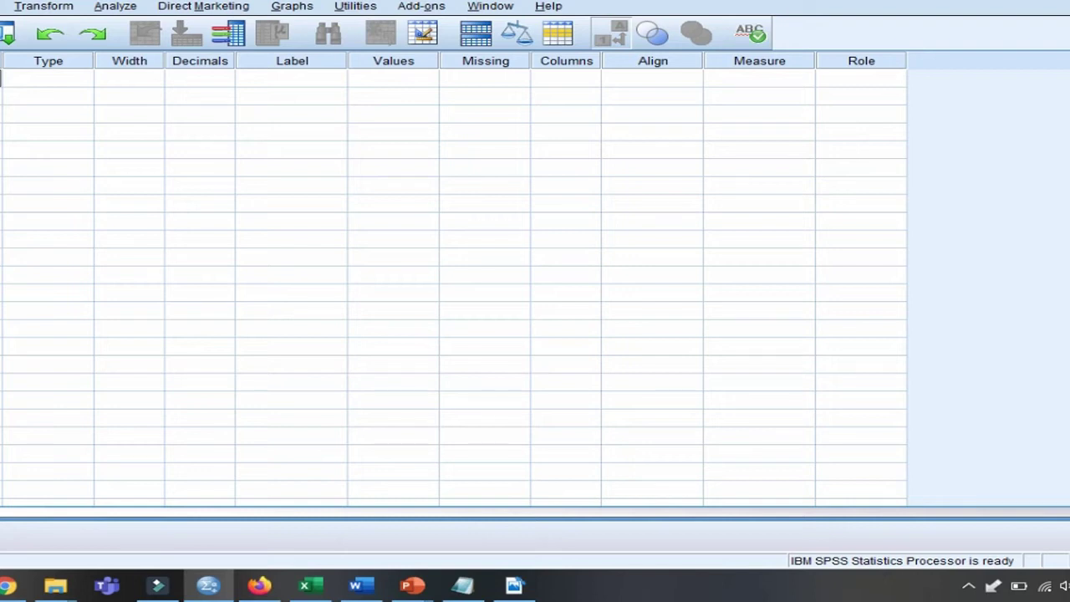
- Define two numeric variables, suhu and oxygen, and set the measurement level of both to Scale
key(Return)
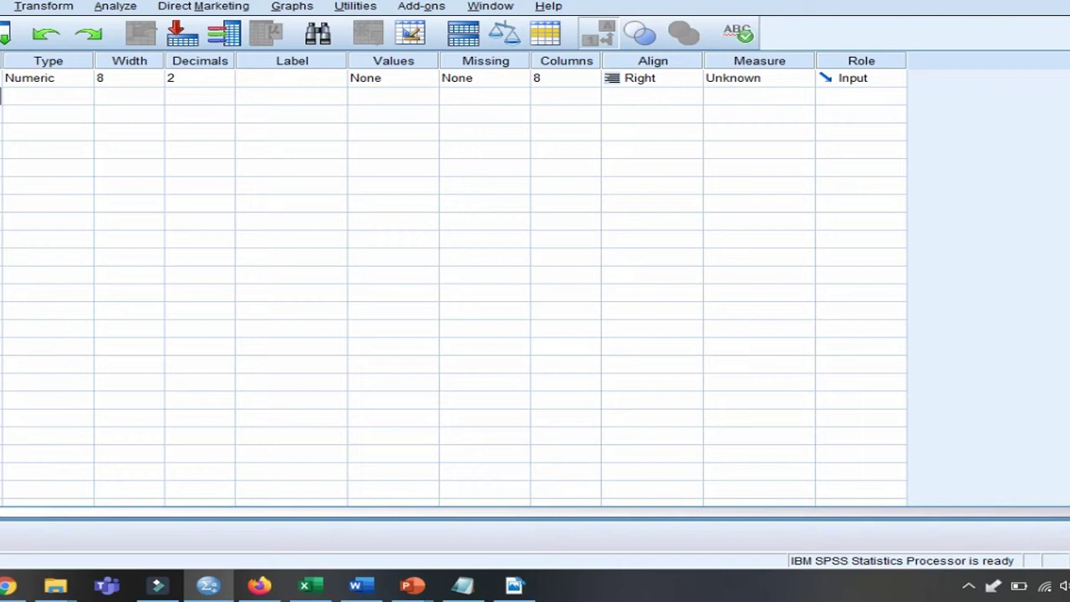
key(Return)
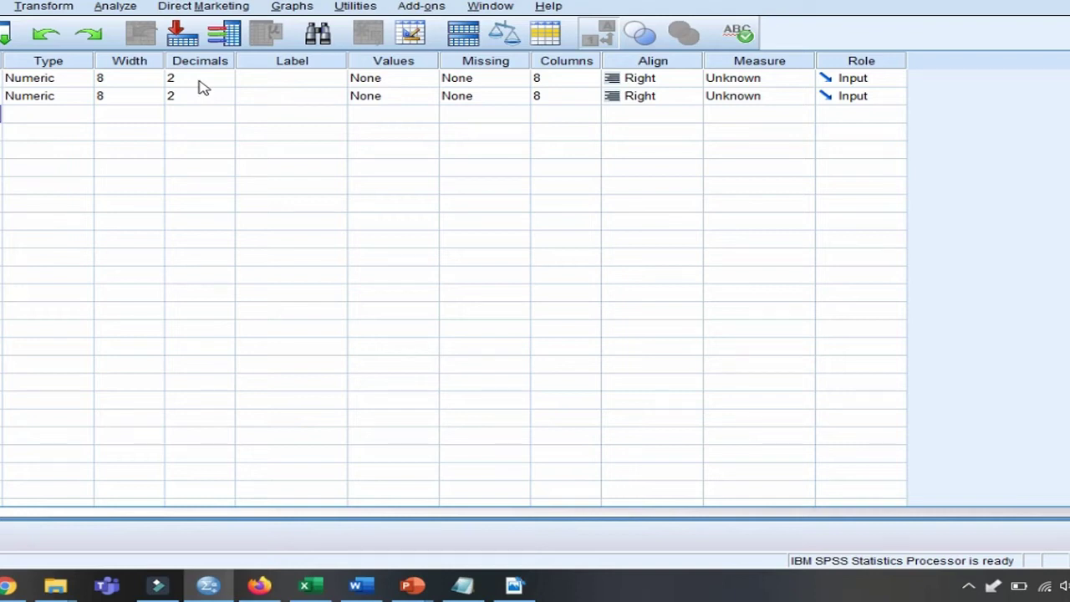
click(800, 81)
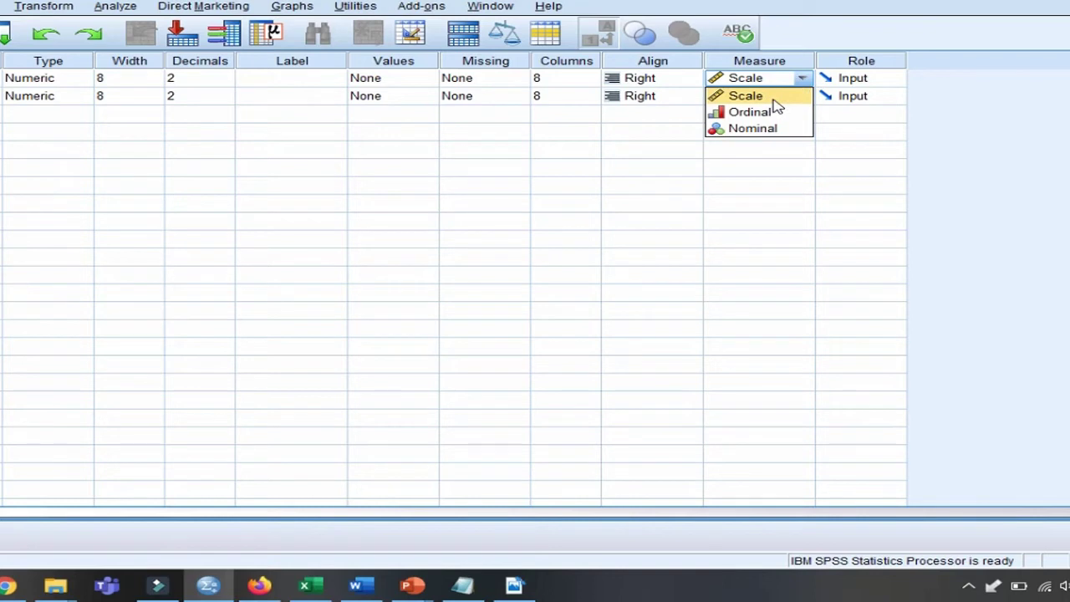
click(774, 97)
click(789, 97)
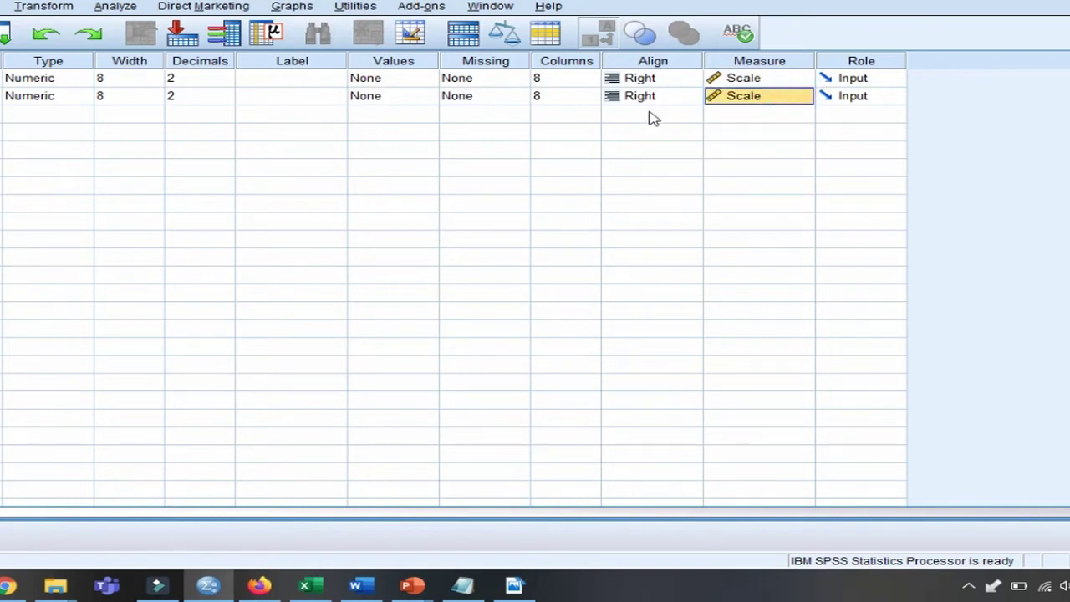
- Copy all suhu and oxygen values from the Excel sheet and paste them into the matching columns of the SPSS data grid
key(ctrl+t)
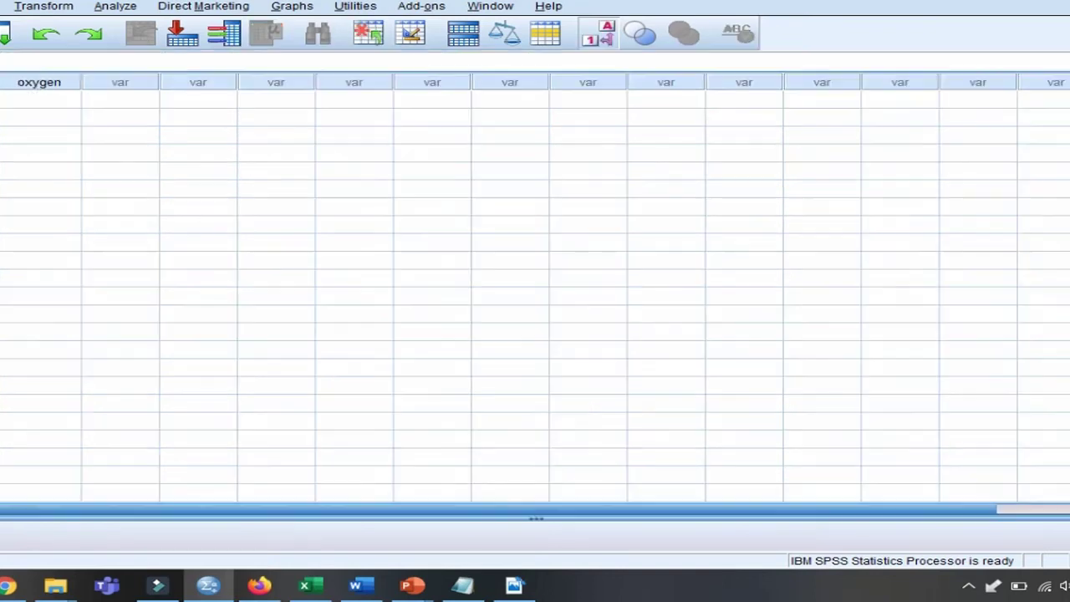
click(307, 579)
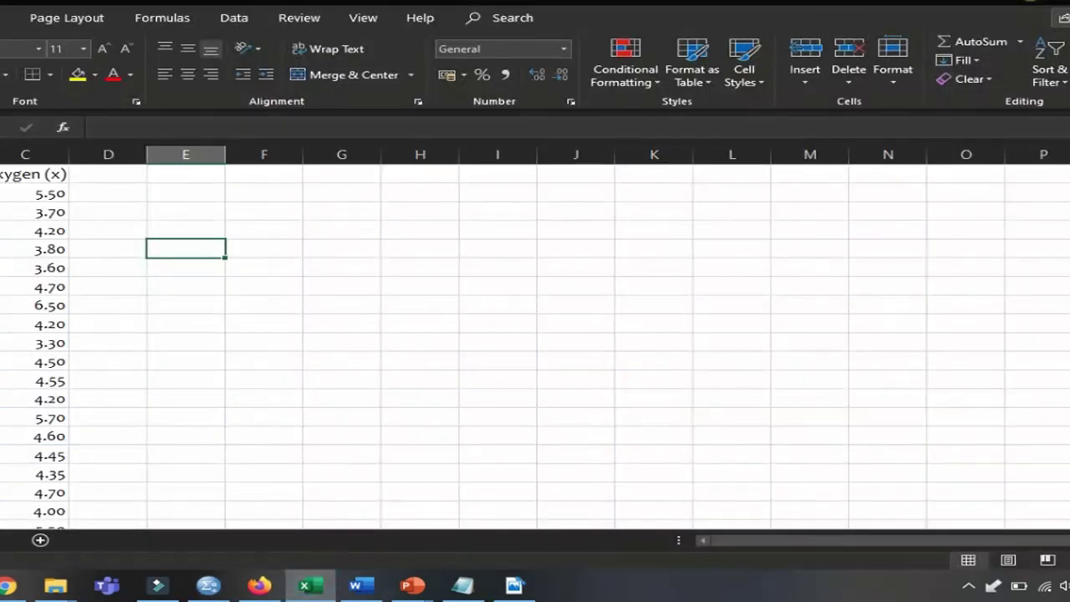
click(37, 193)
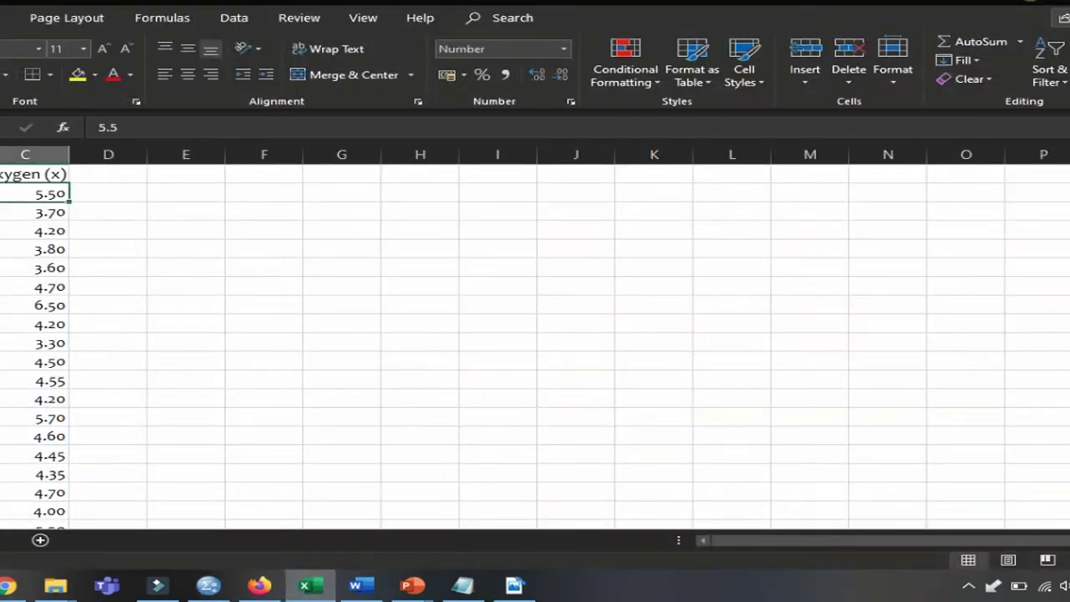
key(Left)
key(shift+Right)
key(ctrl+shift+Down)
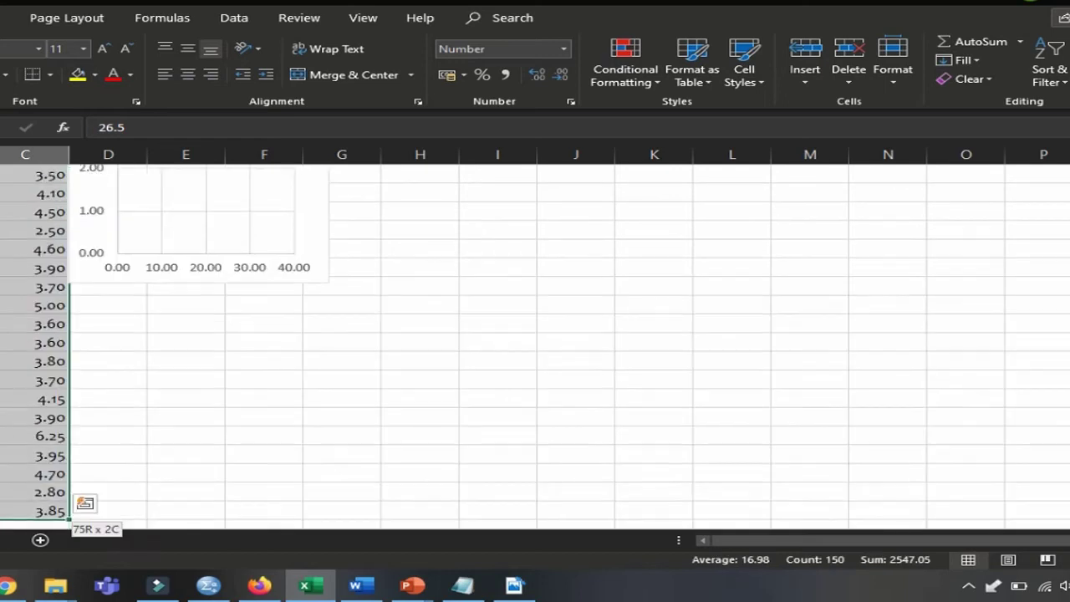
key(ctrl+c)
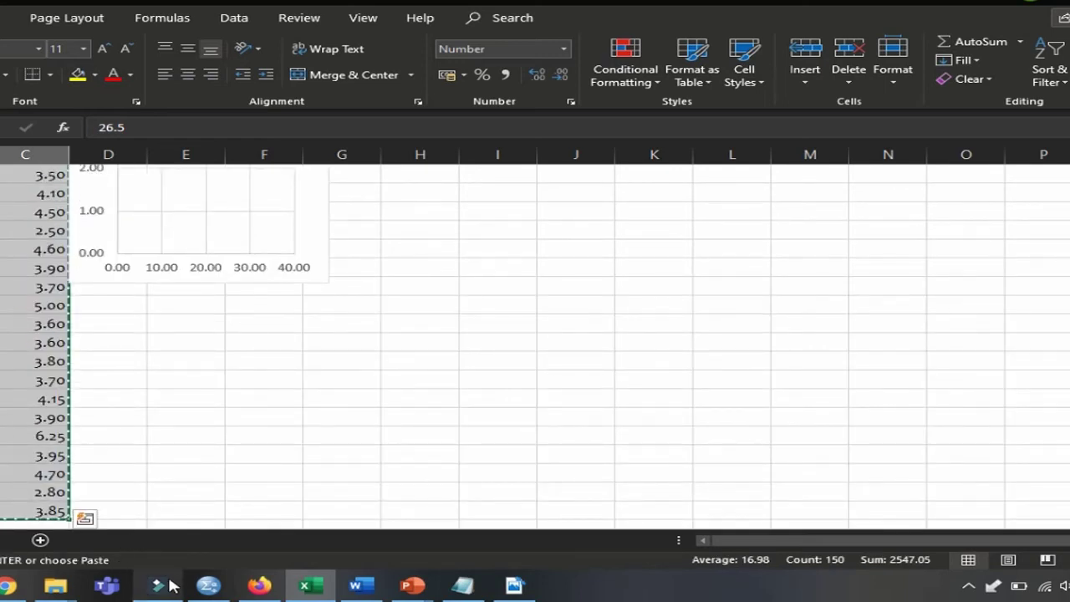
click(209, 585)
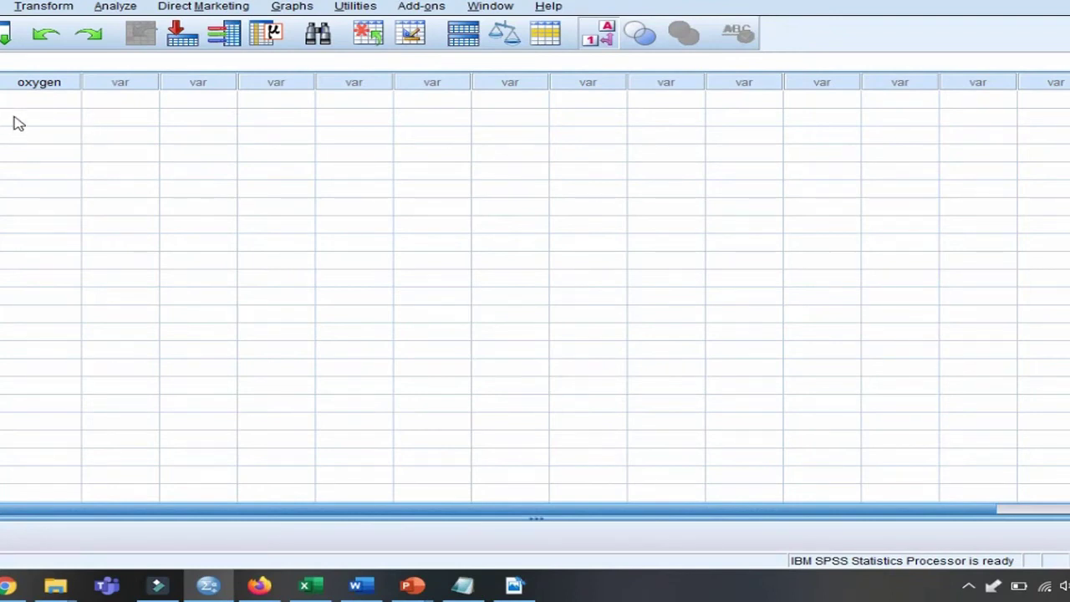
key(ctrl+v)
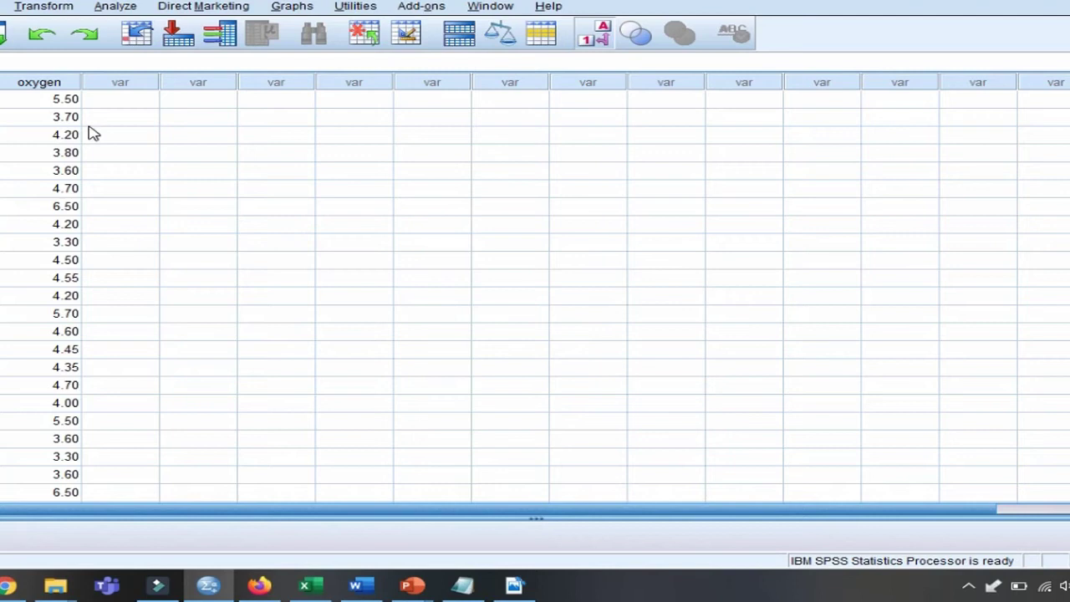
- Set up a linear regression with suhu as the dependent variable and oxygen as the independent variable
click(116, 7)
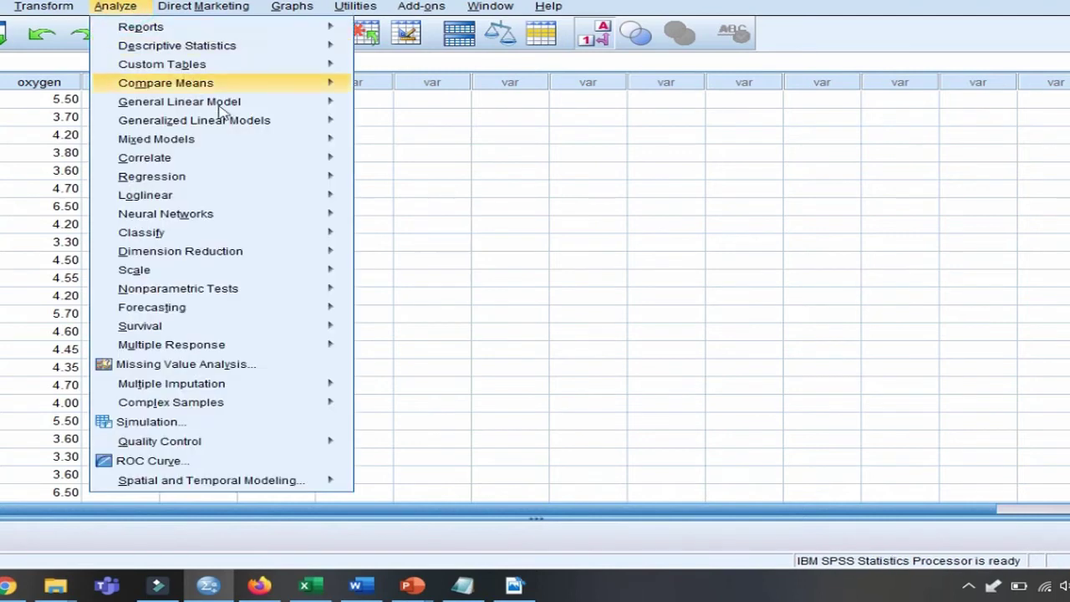
mouse_move(282, 184)
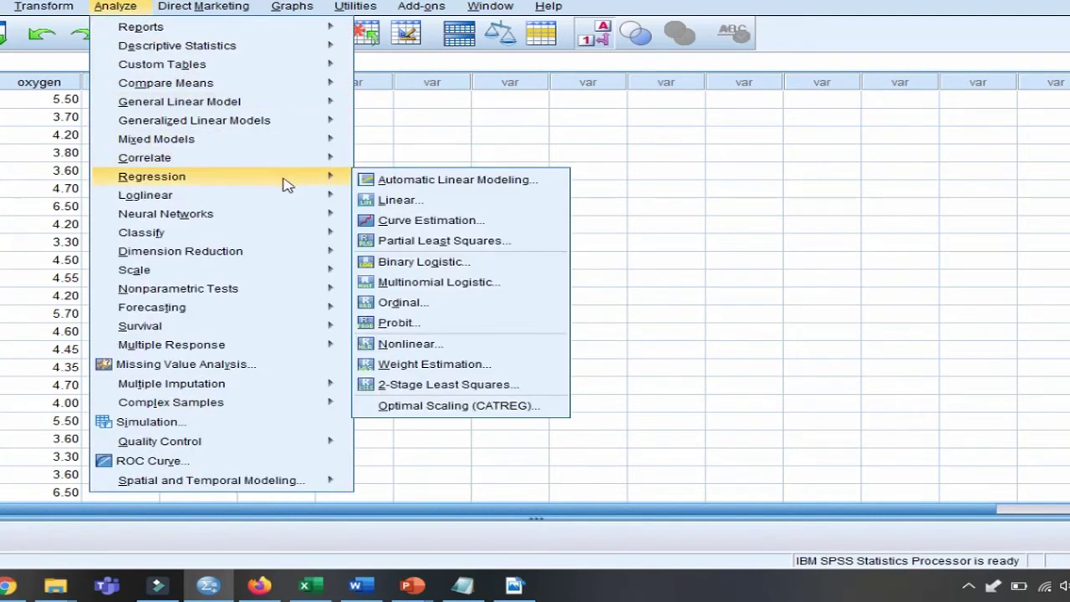
click(405, 201)
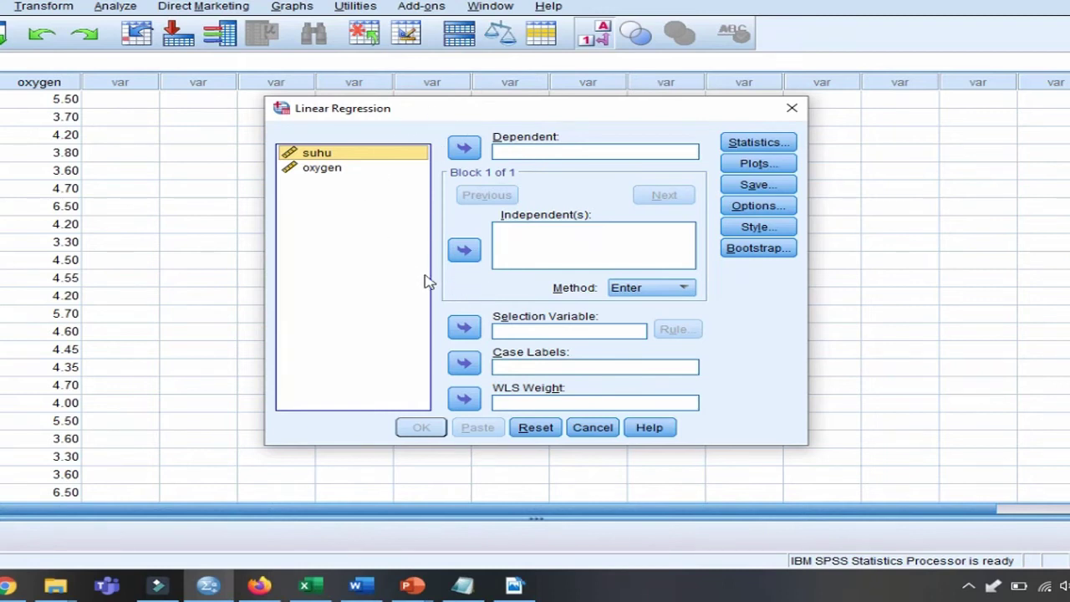
click(464, 148)
click(330, 152)
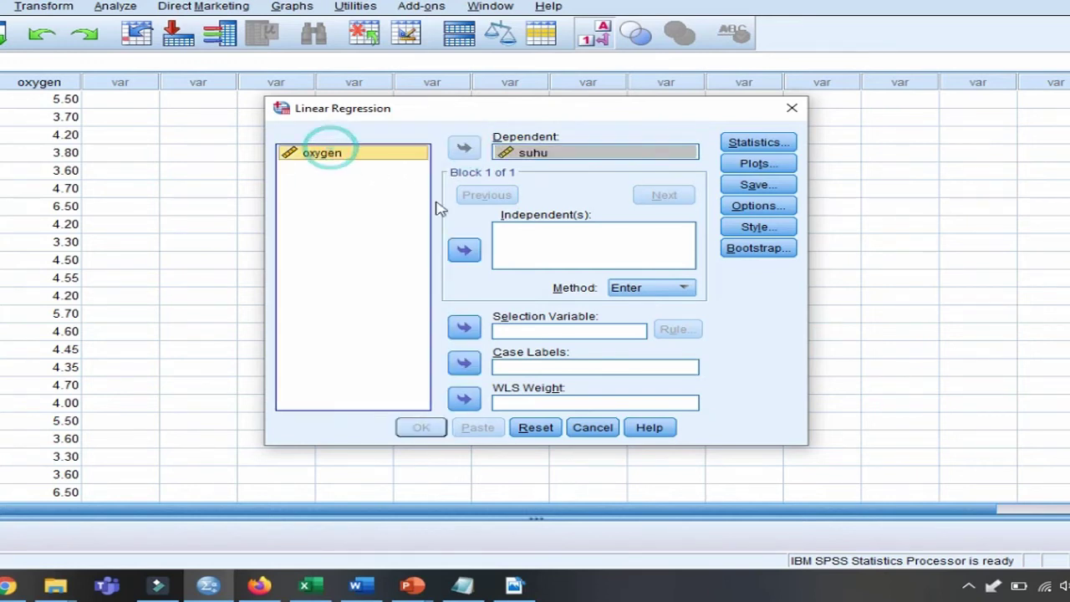
click(465, 251)
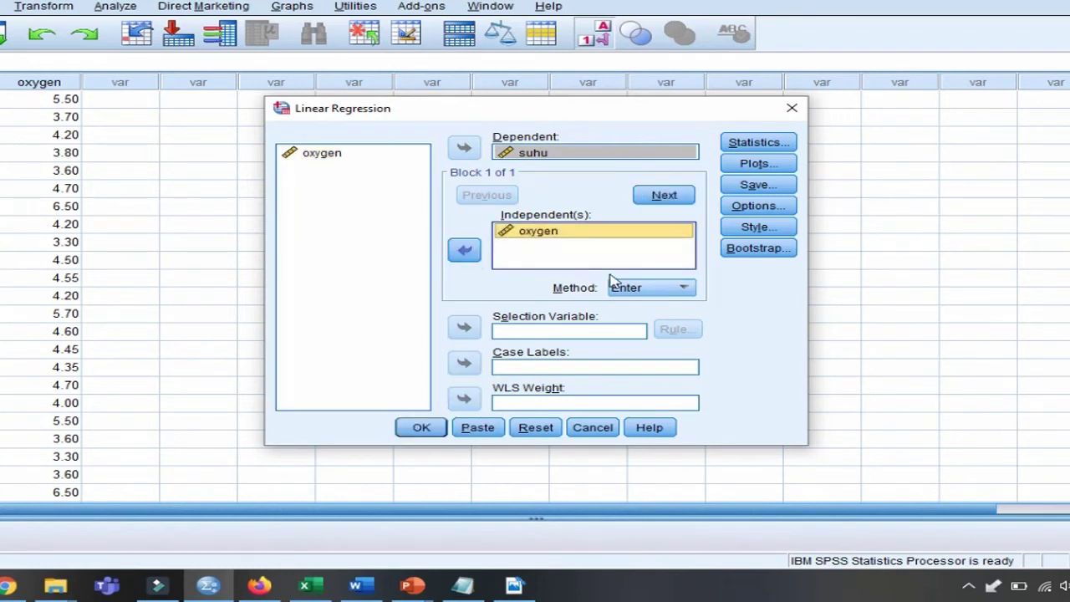
- Request 95% confidence intervals, R squared change and descriptives in the regression statistics, and run the analysis
click(747, 209)
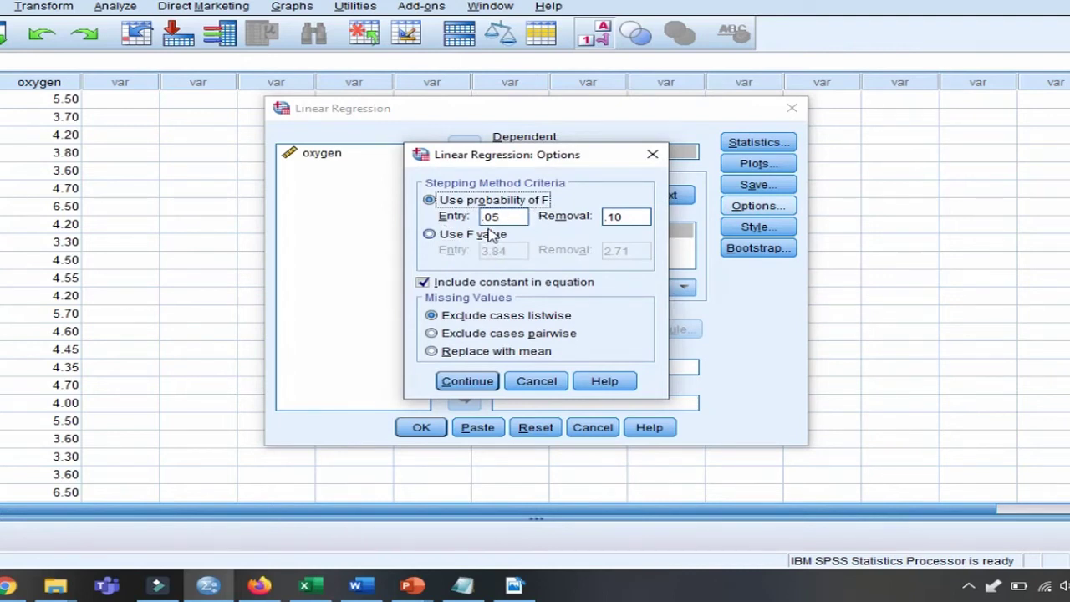
click(472, 381)
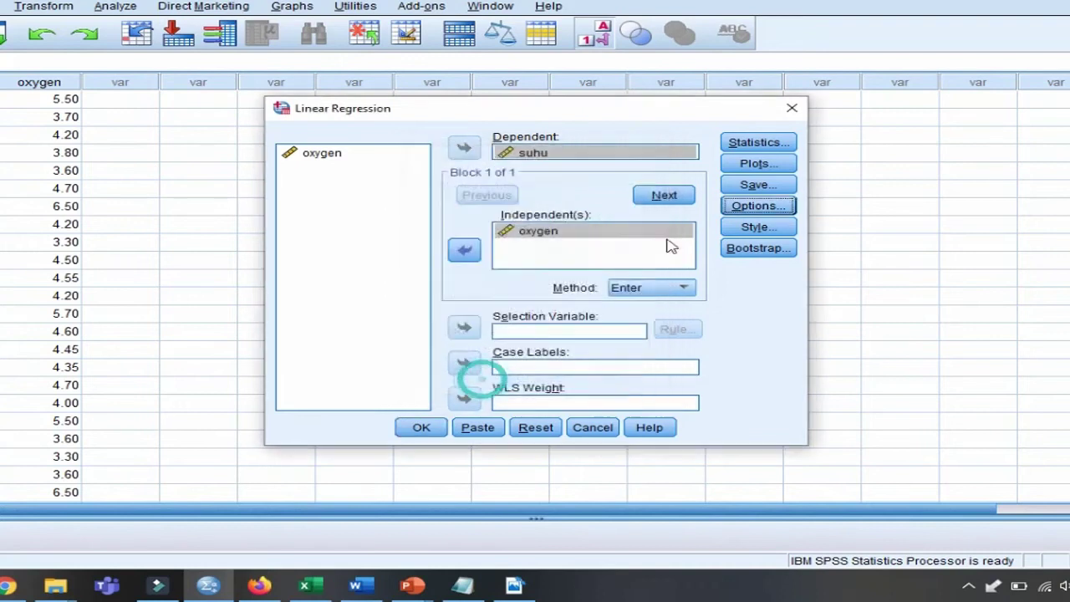
click(752, 143)
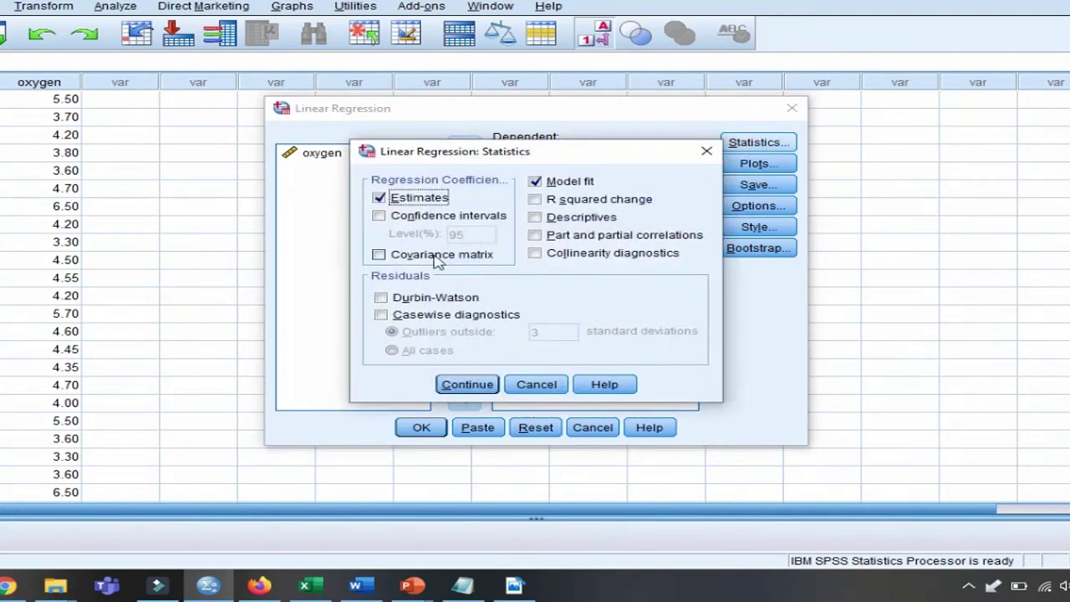
click(380, 217)
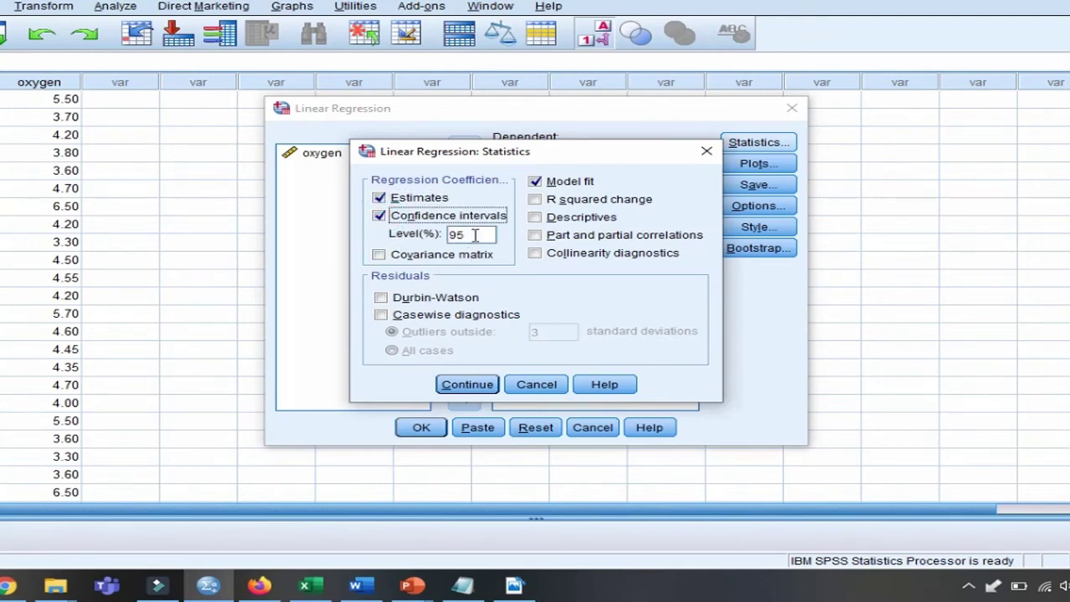
click(534, 200)
click(535, 217)
click(466, 384)
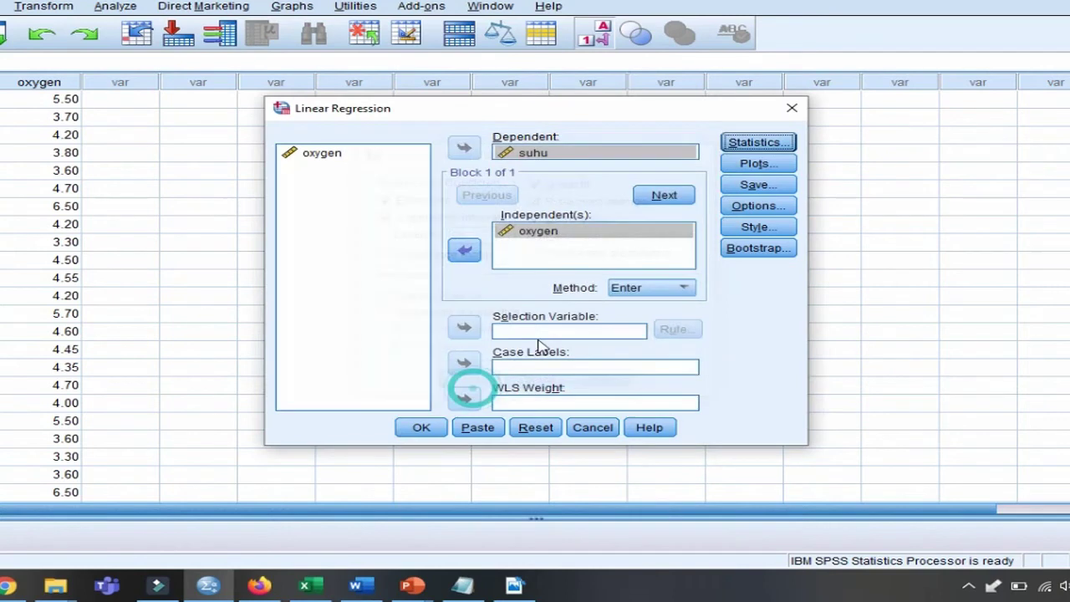
click(428, 430)
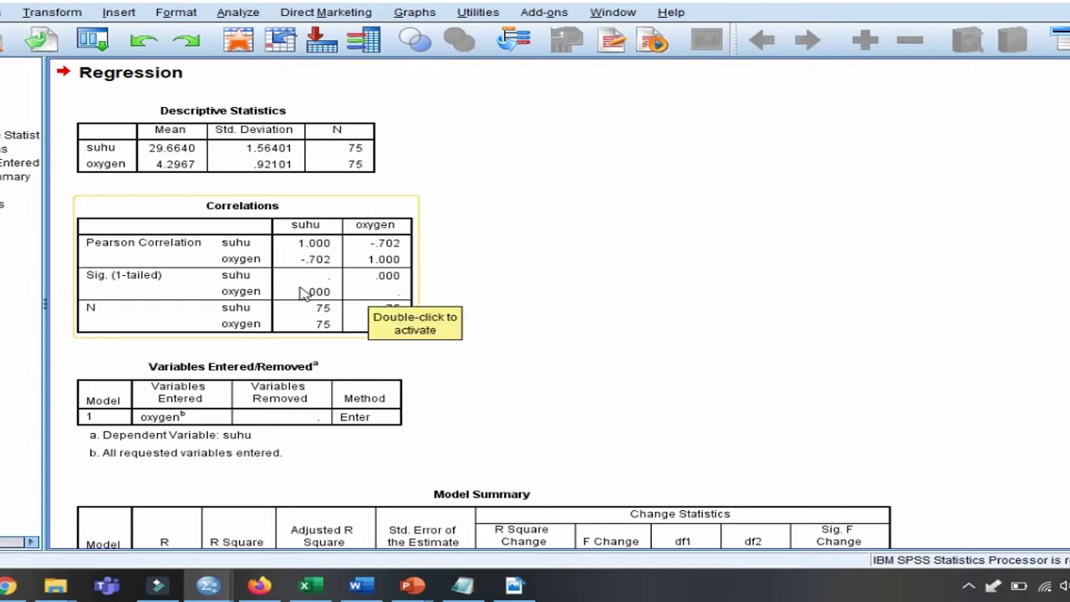
- Examine the regression output, from the correlations and model summary to the ANOVA and coefficients tables
scroll(304, 293, down, 3)
scroll(303, 292, down, 3)
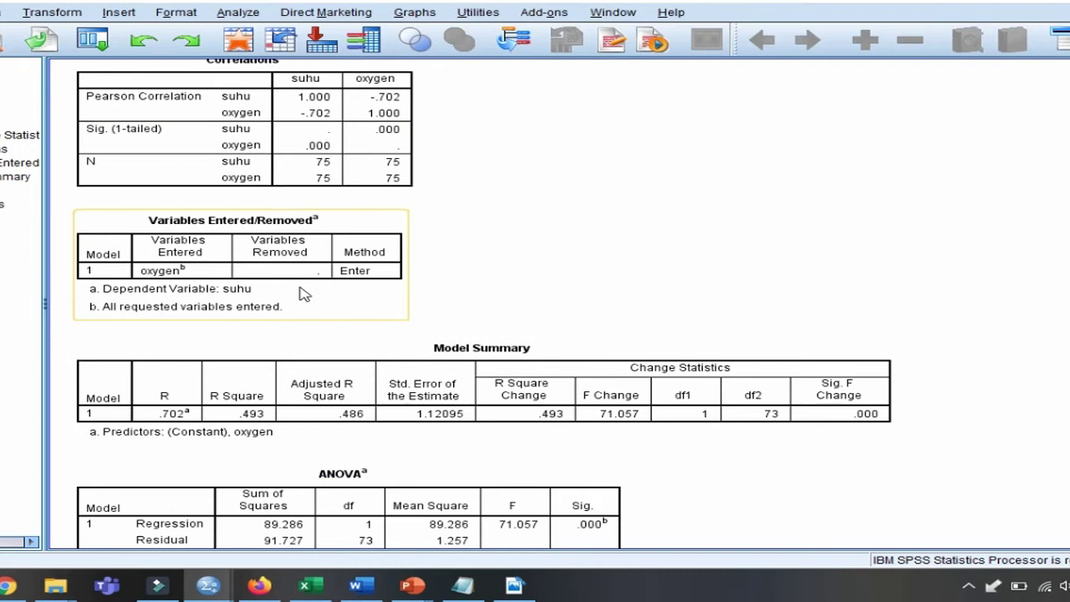
scroll(303, 294, down, 3)
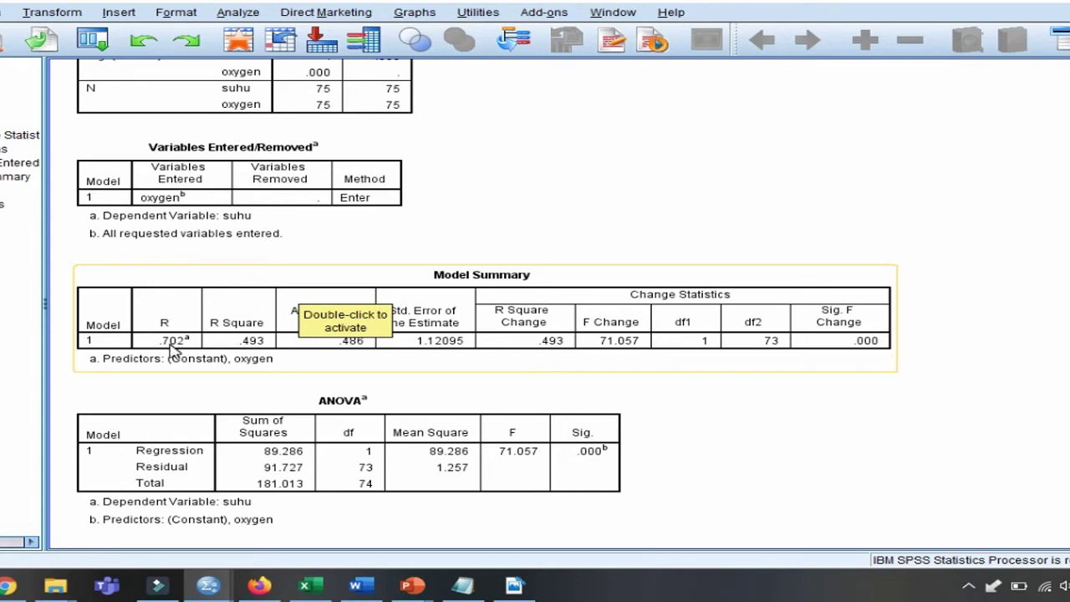
scroll(172, 342, up, 4)
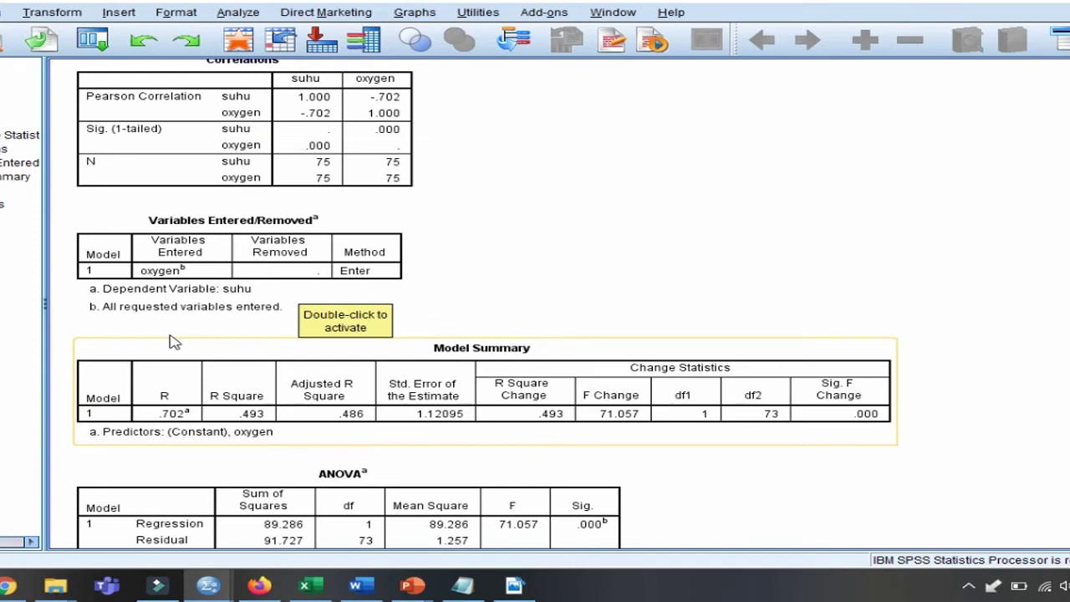
scroll(174, 343, down, 2)
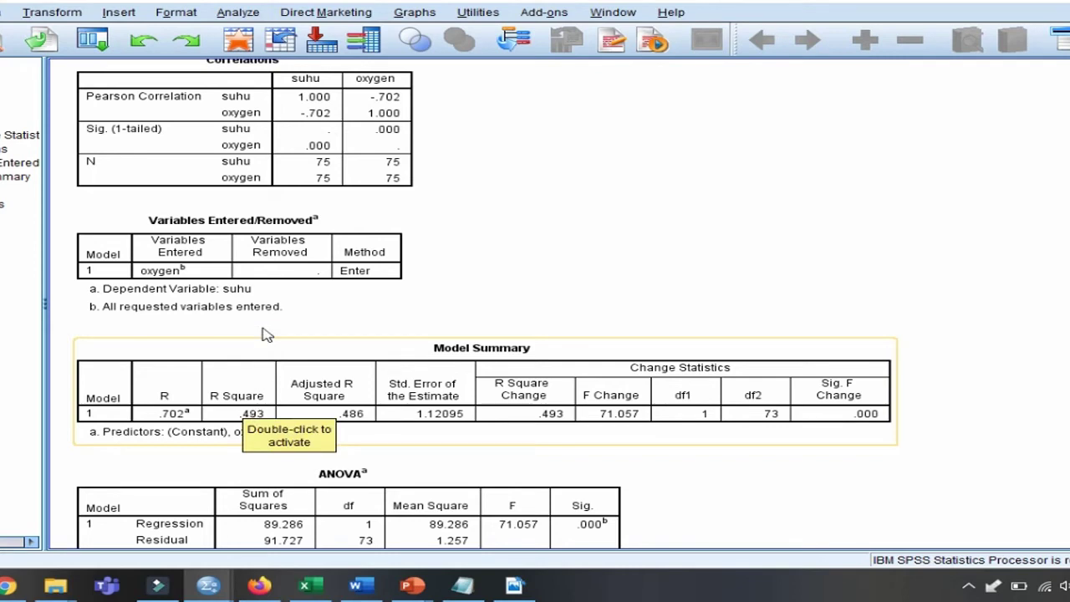
scroll(269, 324, up, 3)
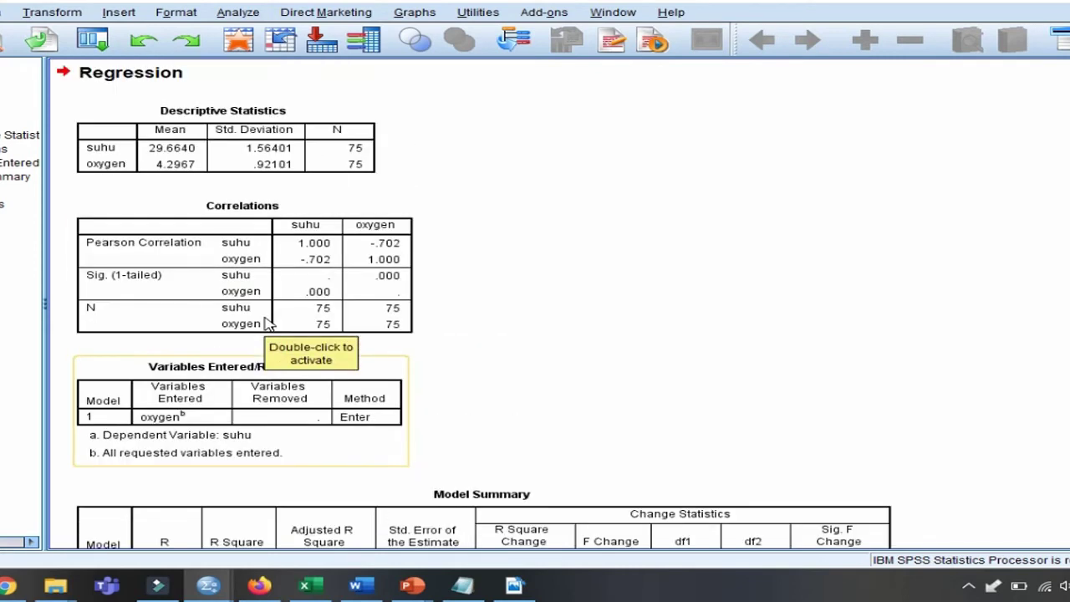
scroll(269, 325, down, 2)
scroll(268, 324, down, 2)
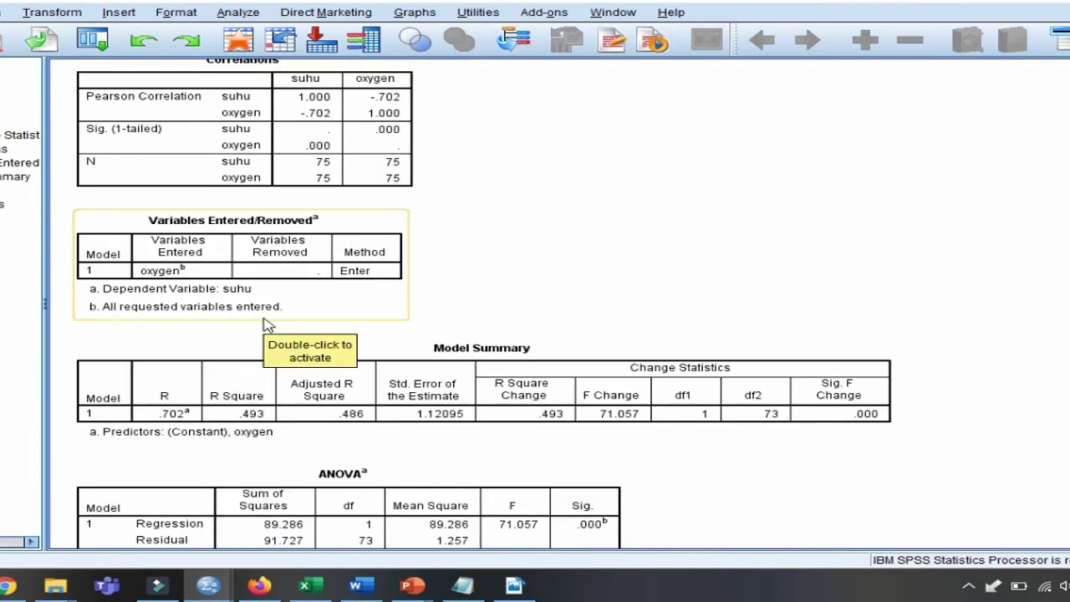
scroll(263, 341, down, 4)
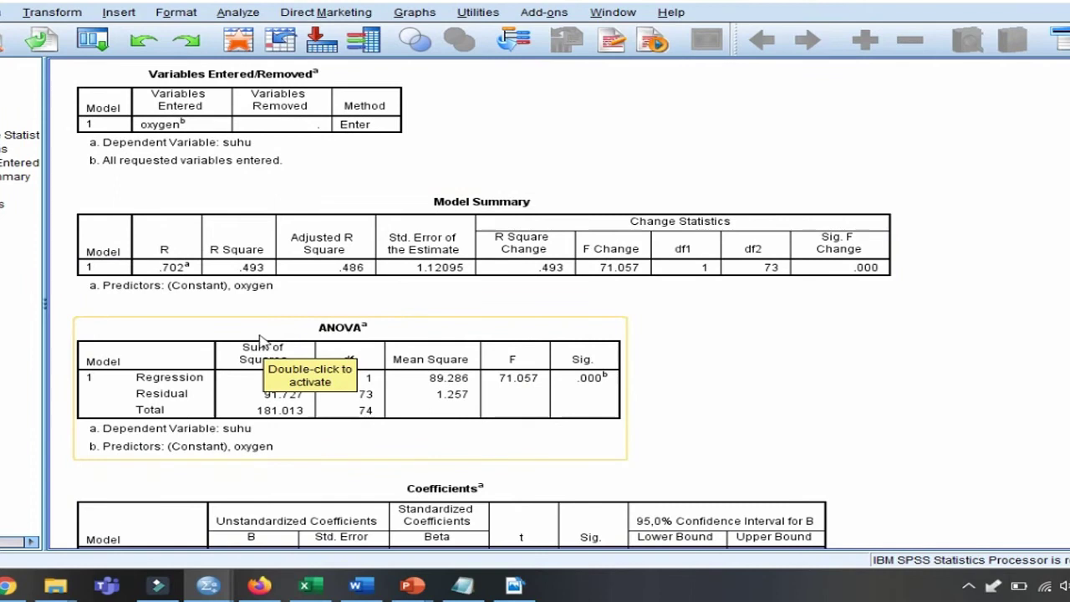
scroll(261, 339, down, 2)
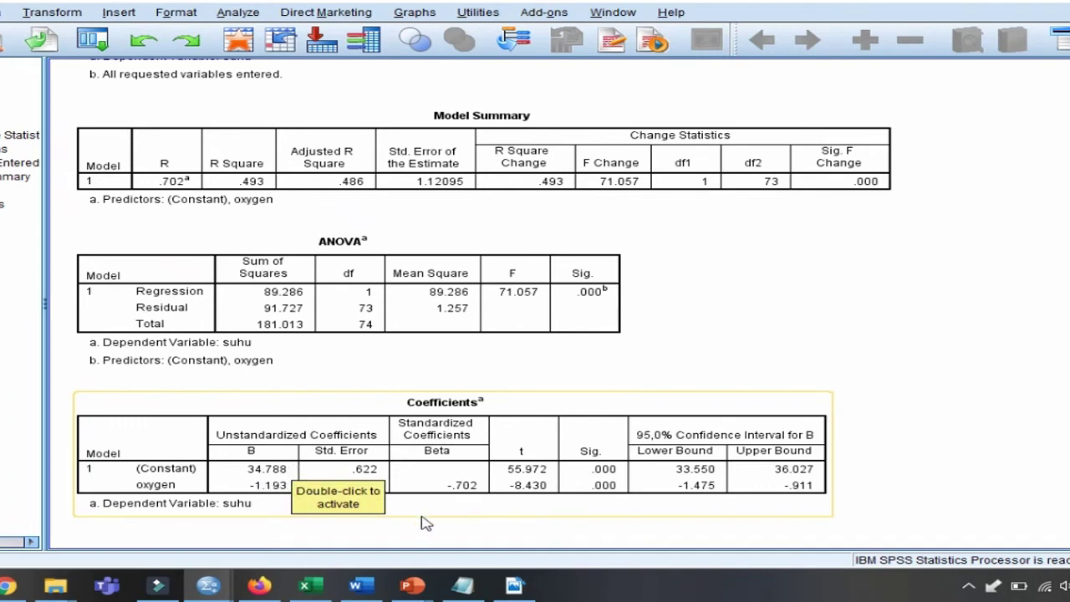
- Switch to Notepad, delete the old regression equations and move its window over beside the SPSS output
click(467, 590)
drag(591, 222, 230, 140)
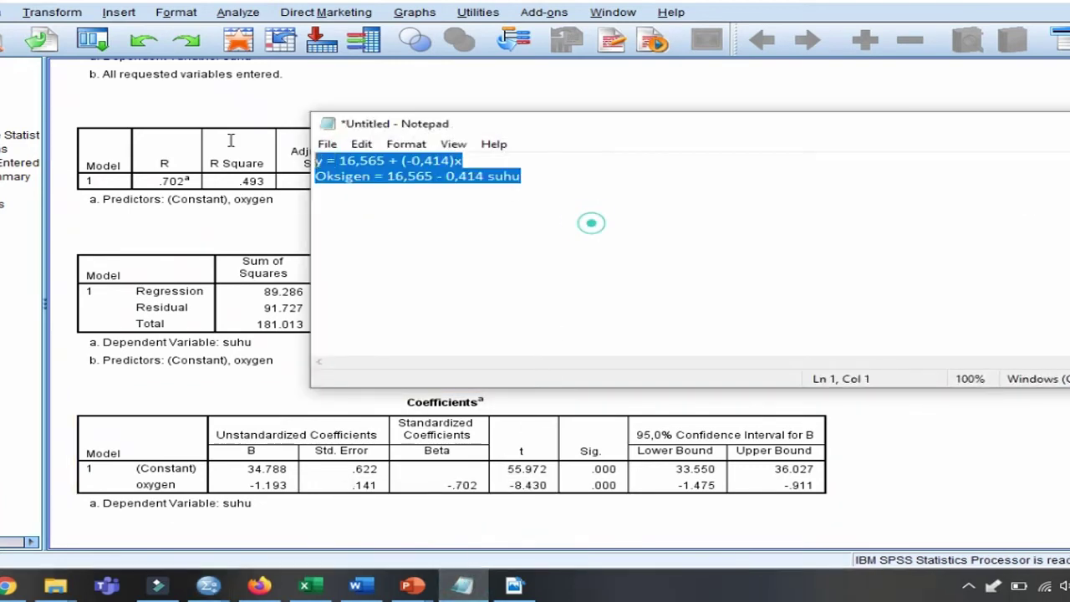
key(Delete)
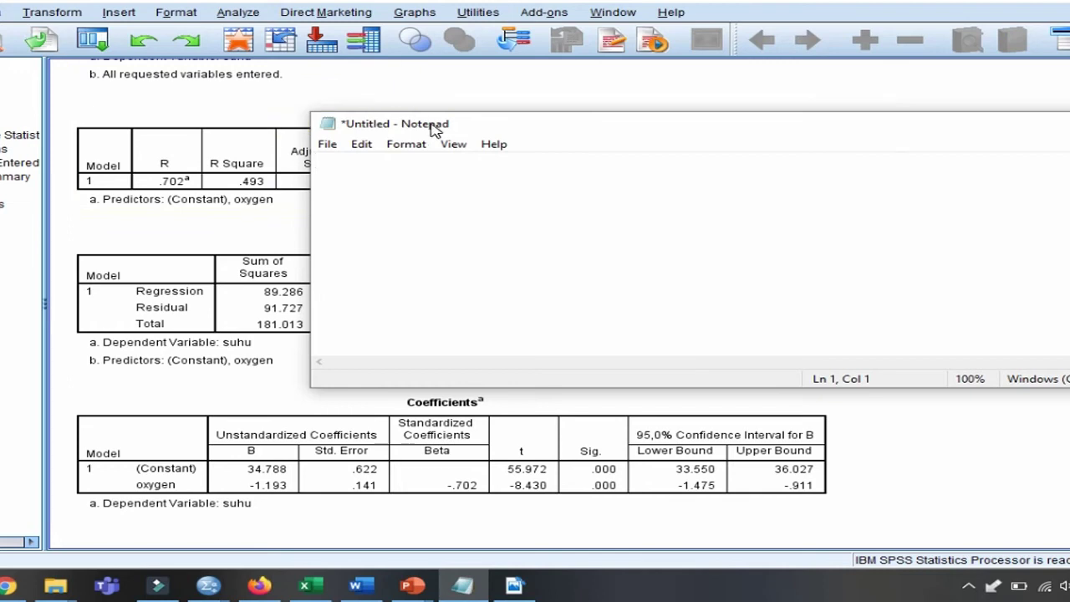
drag(431, 130, 515, 120)
- Write the general regression model "y = bo + b1x1+e" on the first line of the note
click(507, 162)
text(y = )
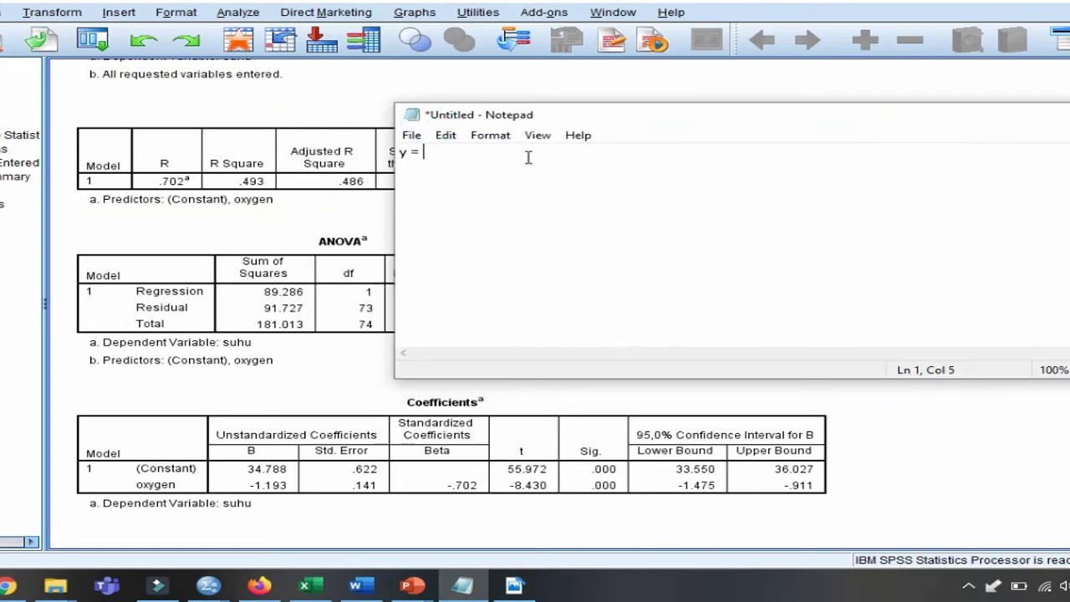
text(bo + b1x1+e)
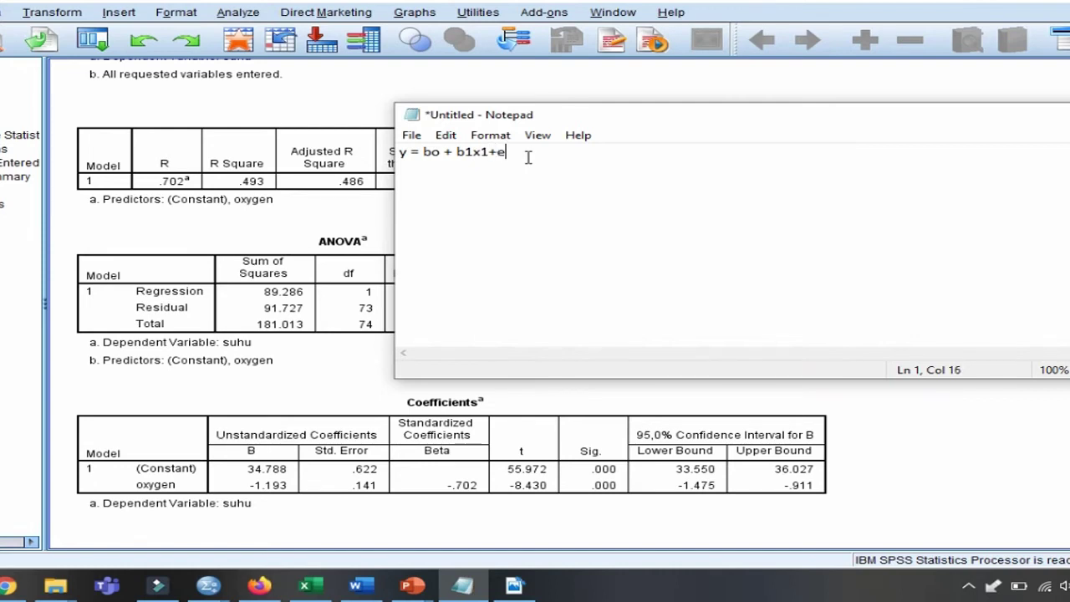
- Add a second line with the coefficients substituted: "suhu (y) = 34,788 + (-1,193*oksigen(x) +e"
key(Return)
text(suhu (y) = 34)
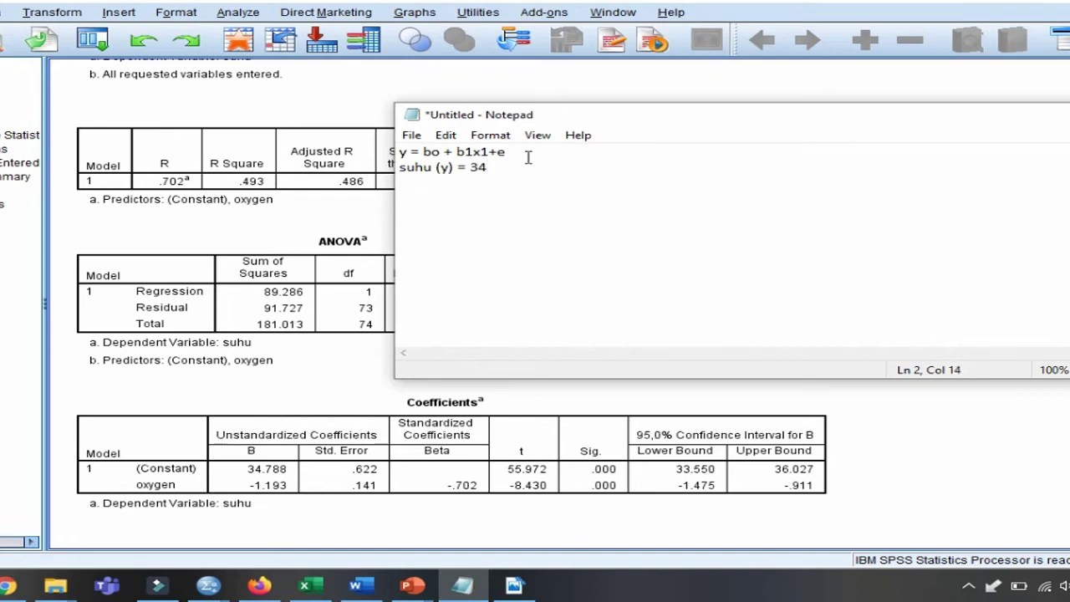
text(,788 + (-1,193)
text(*oksigen()
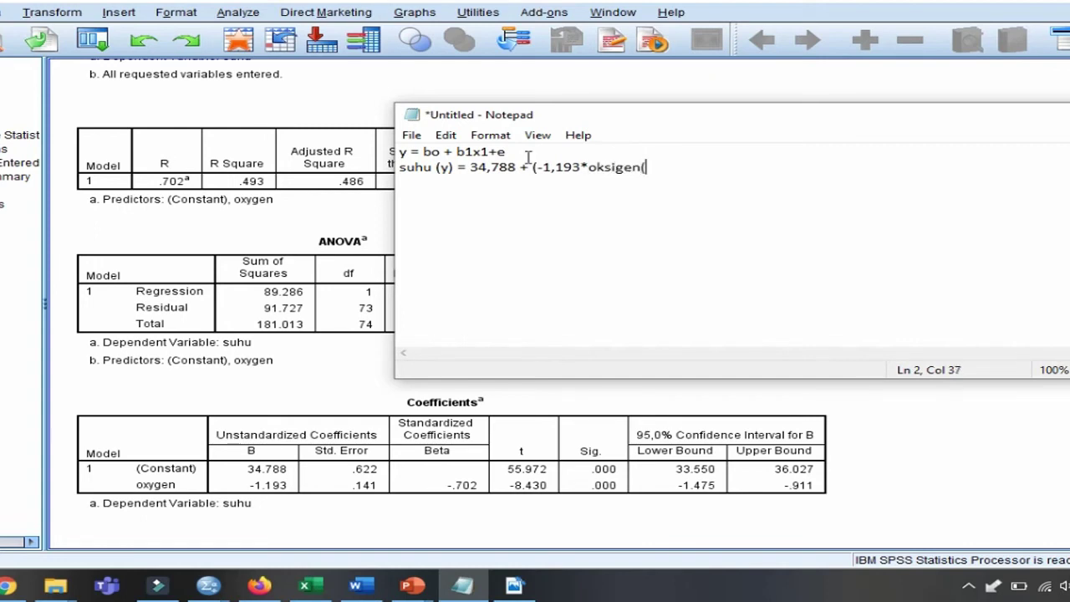
text(x) +e)
- Add the simplified regression equation "y=34,788-1,193x" on a third line
key(Return)
text(y=34,788-1,19)
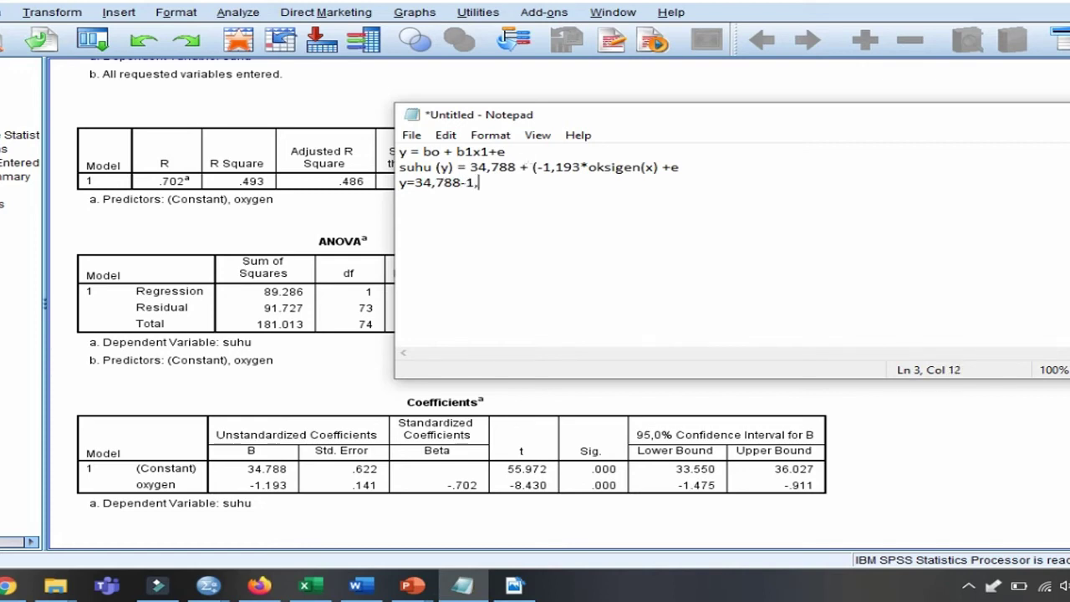
text(3x)
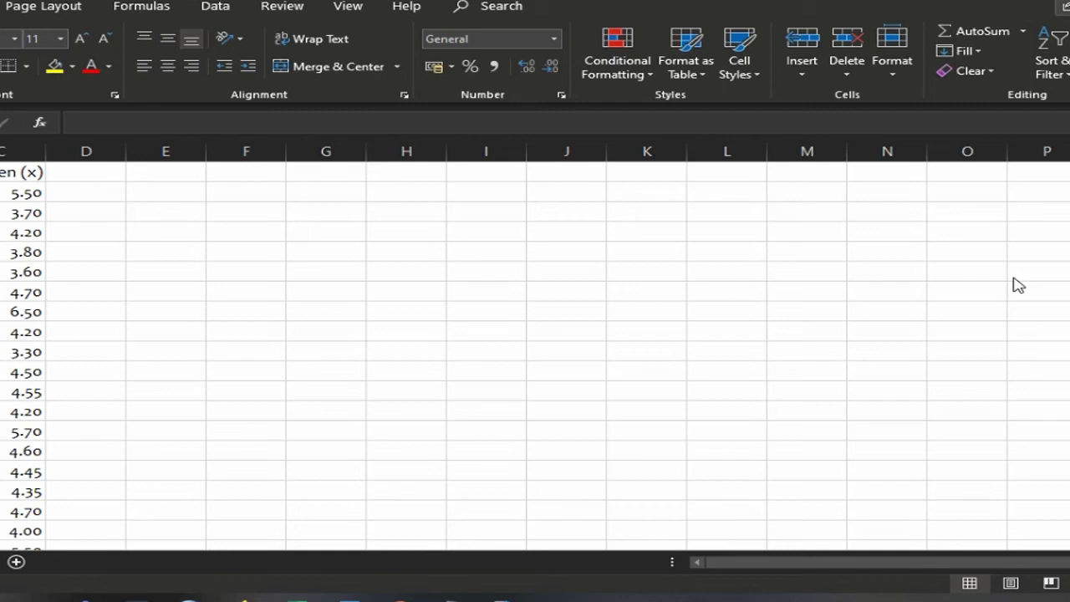
- Switch to the Excel worksheet and open the Regression tool from the data analysis tools
click(214, 9)
click(214, 8)
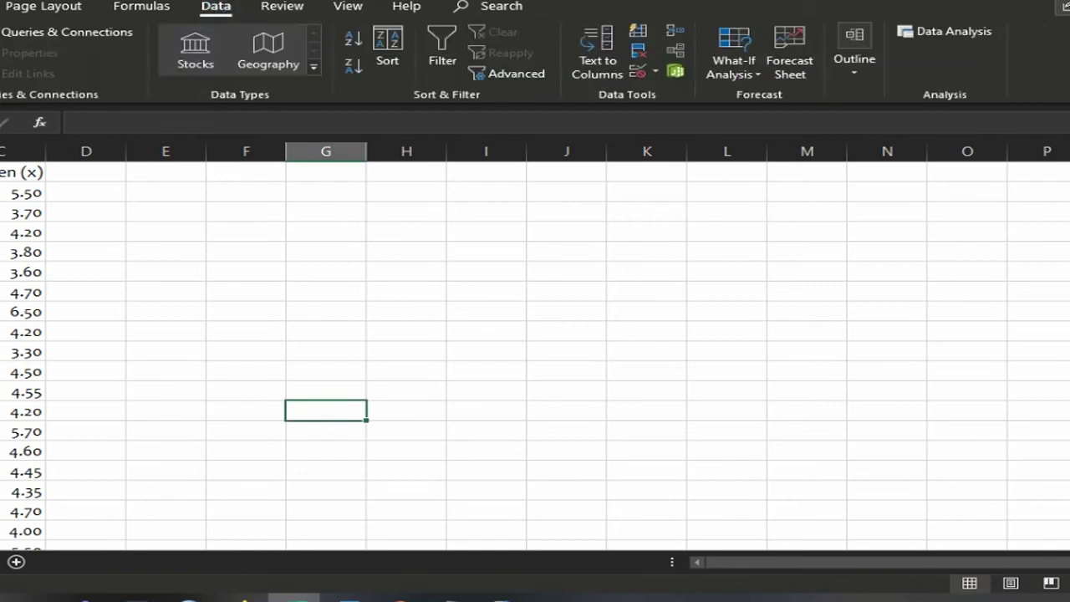
click(949, 35)
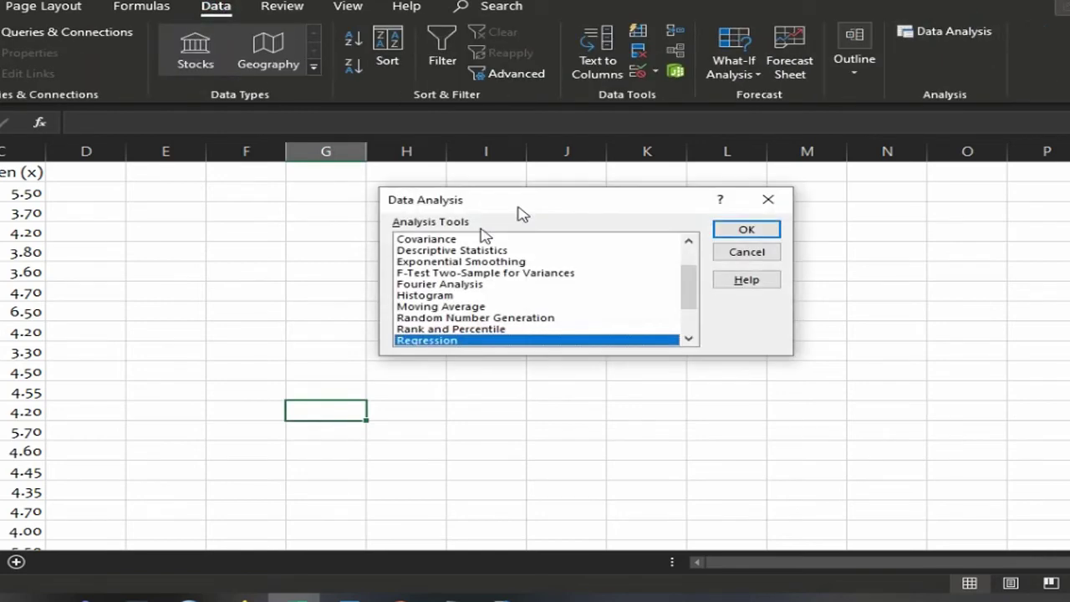
click(726, 234)
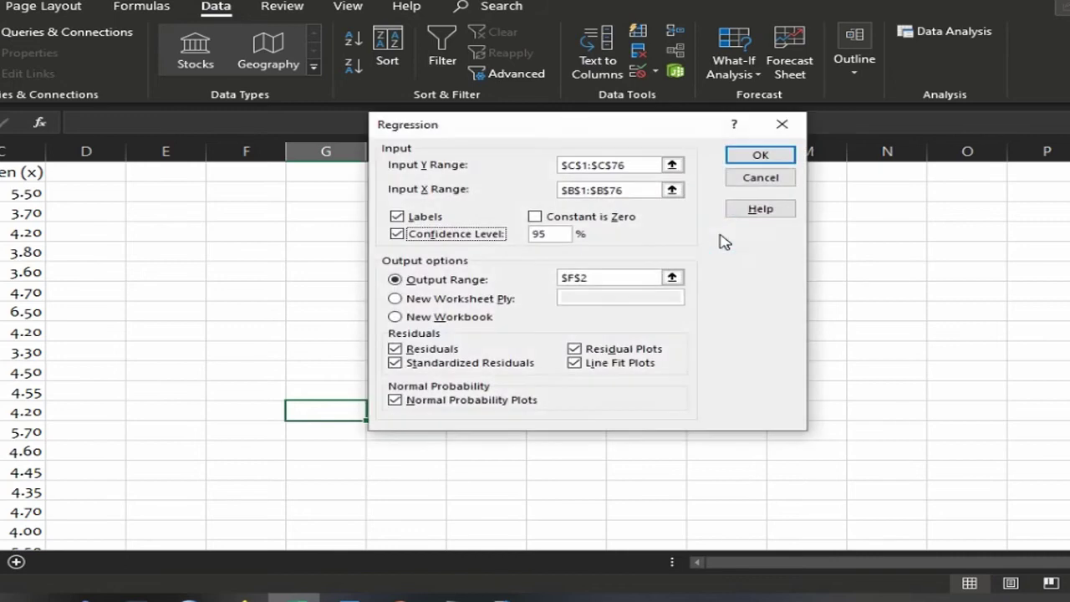
- Clear the old Y and X input ranges and set the Y range to $B$1:$B$76
drag(646, 164, 478, 165)
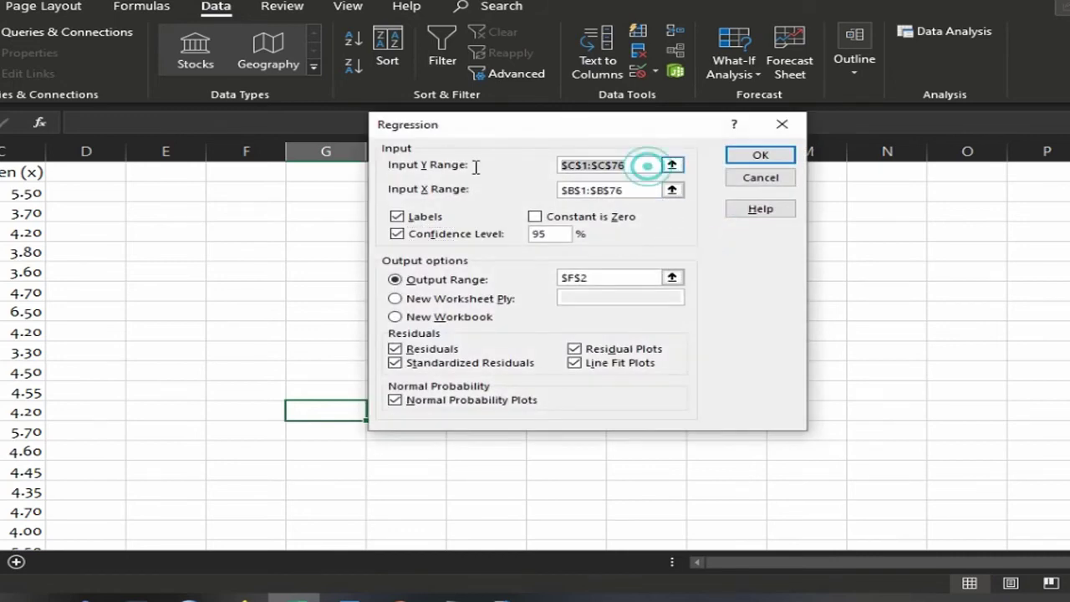
key(Delete)
drag(654, 190, 520, 192)
key(Delete)
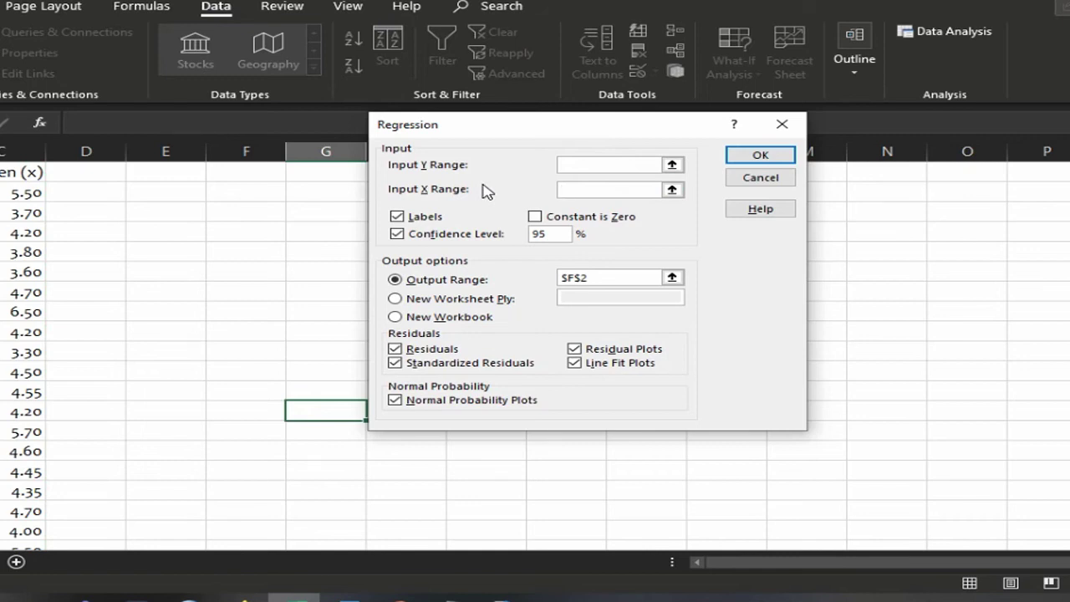
click(672, 165)
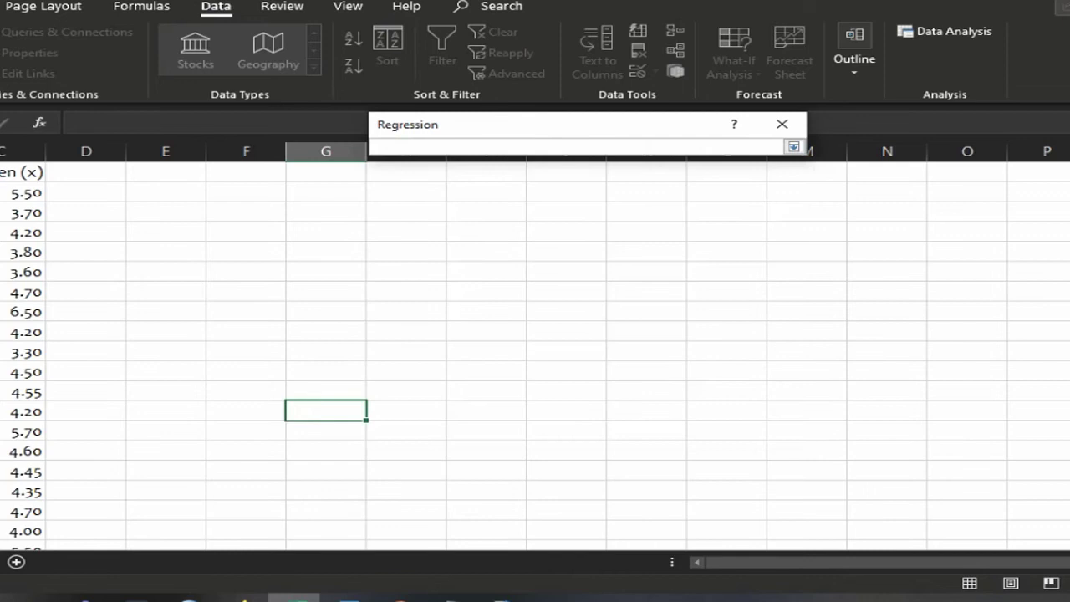
drag(0, 172, 7, 489)
click(793, 147)
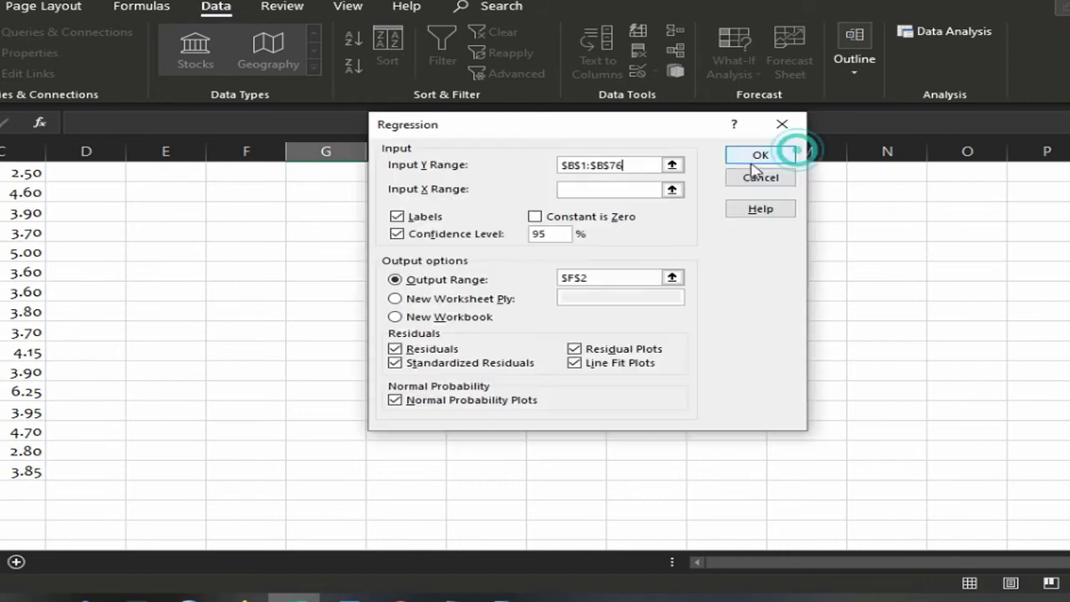
- Set the input X range to the oxygen column, $C$1:$C$76, and keep the Labels option enabled
click(671, 189)
scroll(141, 280, up, 5)
scroll(141, 280, up, 5)
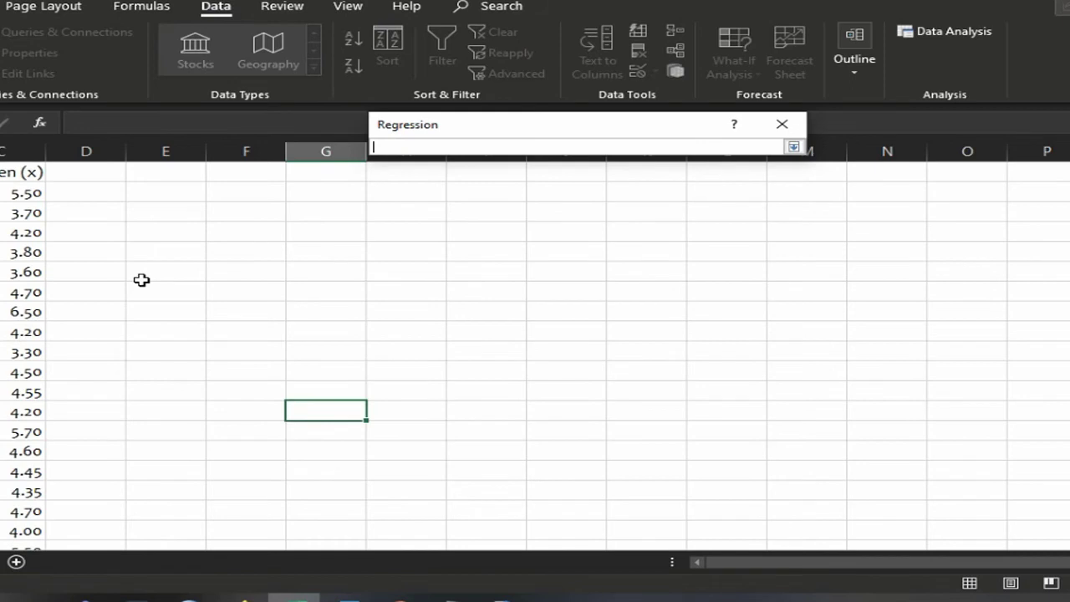
drag(25, 171, 20, 515)
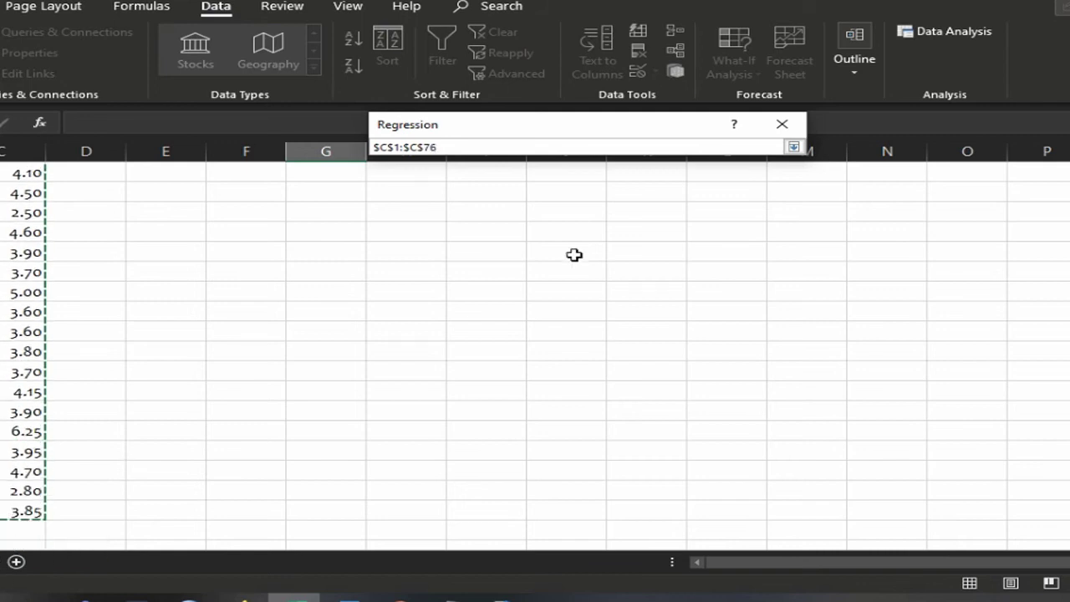
click(793, 146)
click(417, 218)
click(417, 218)
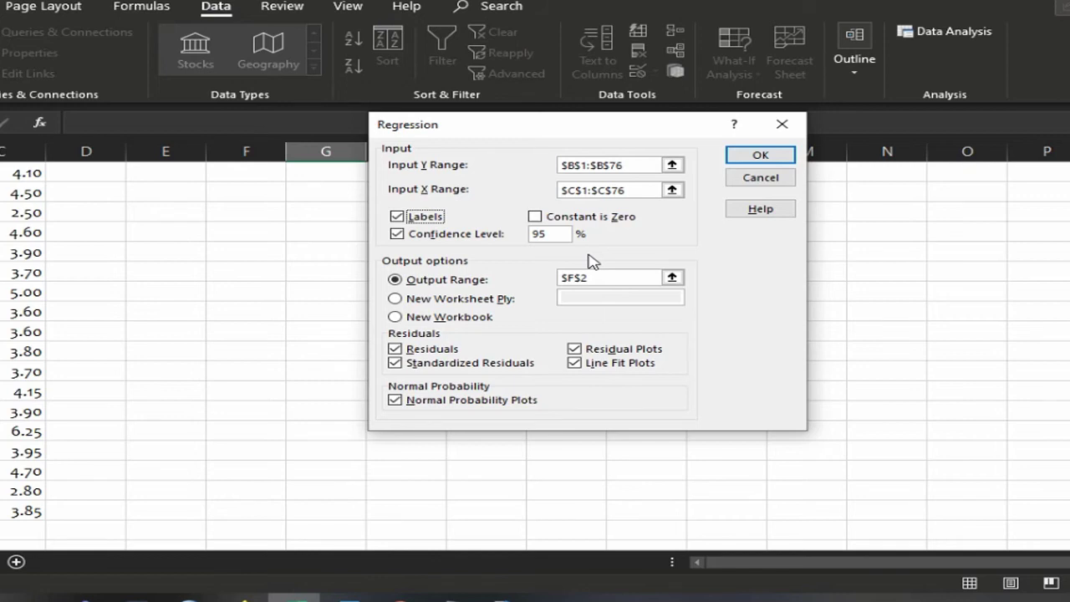
- Set the output range to $F$2, keep Residuals enabled, and run the regression, dismissing the clipboard warning
click(671, 278)
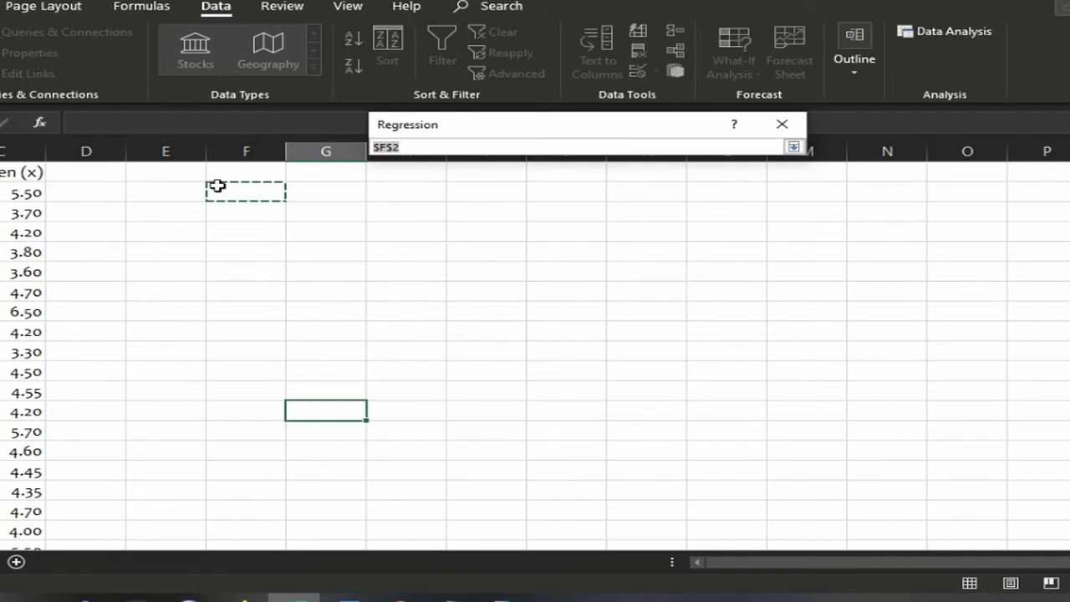
click(262, 191)
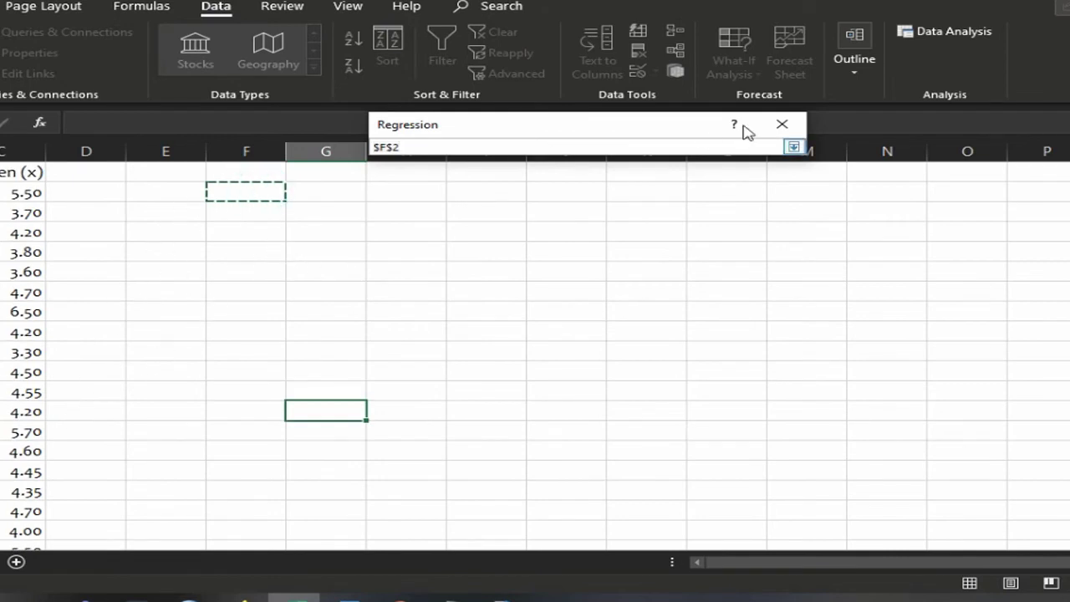
click(792, 146)
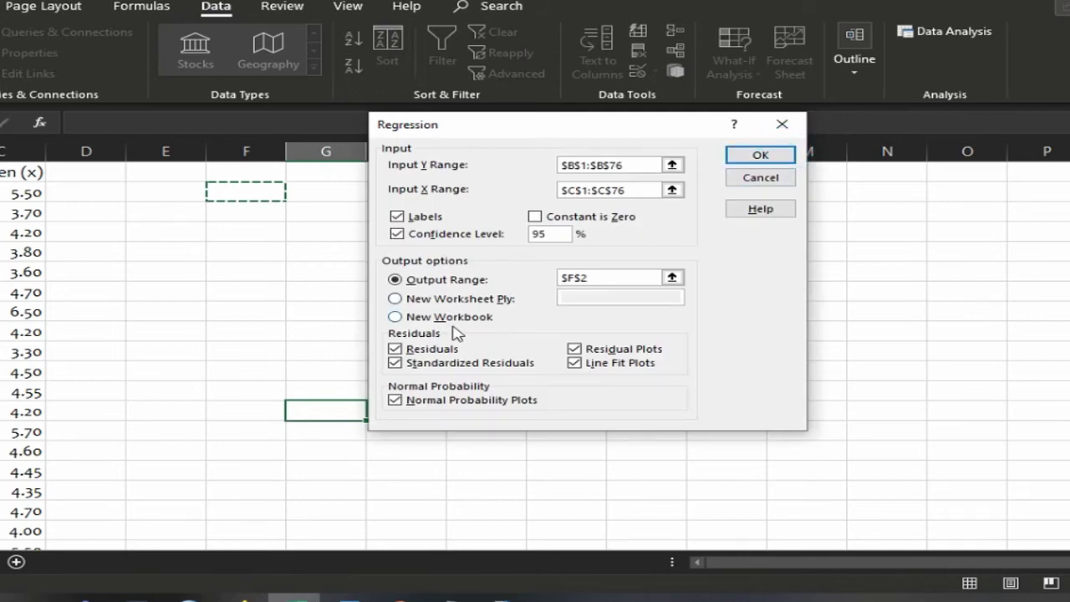
click(435, 351)
click(436, 353)
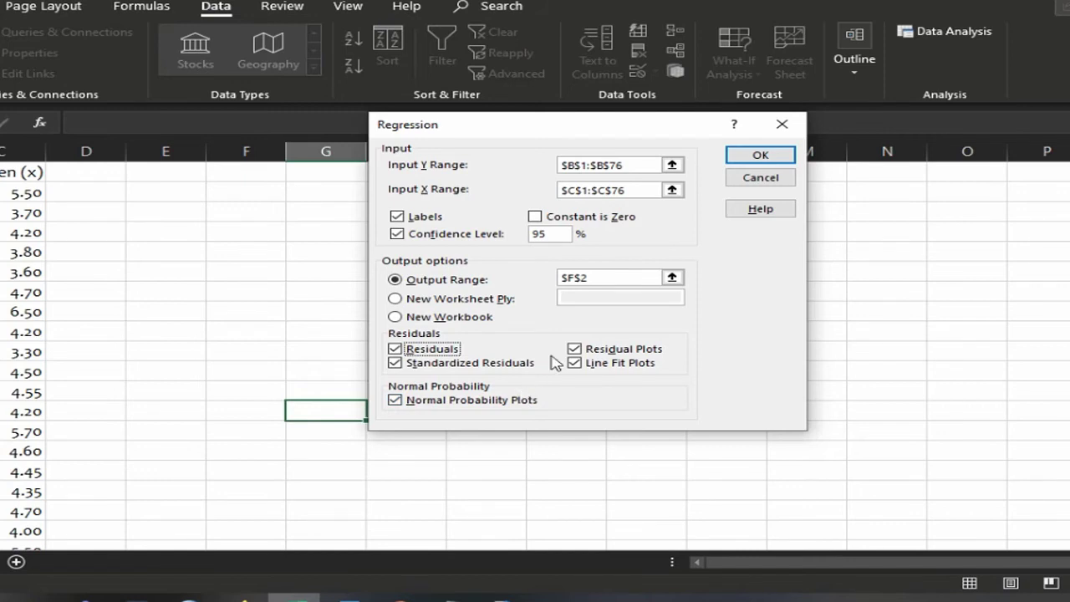
click(760, 156)
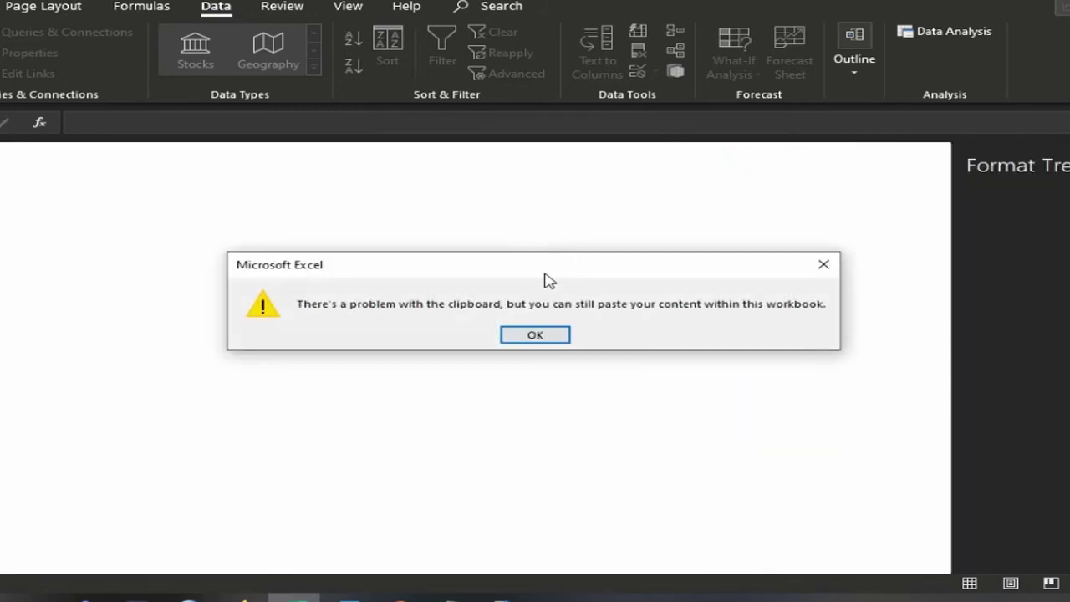
click(544, 334)
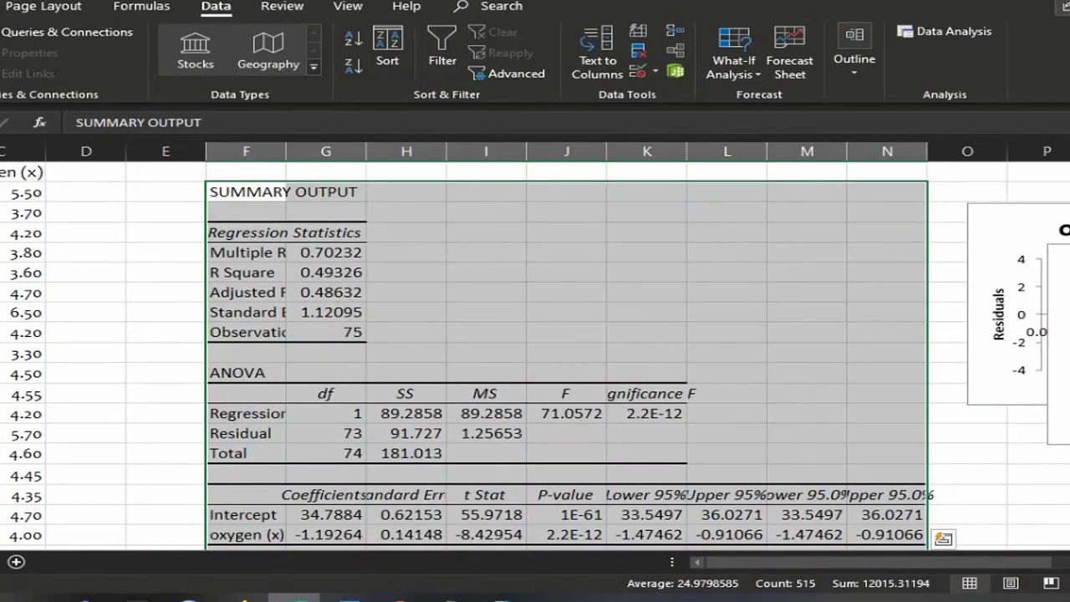
- Autofit all worksheet columns to their contents and select the R Square label in the summary output
key(ctrl+a)
double_click(129, 151)
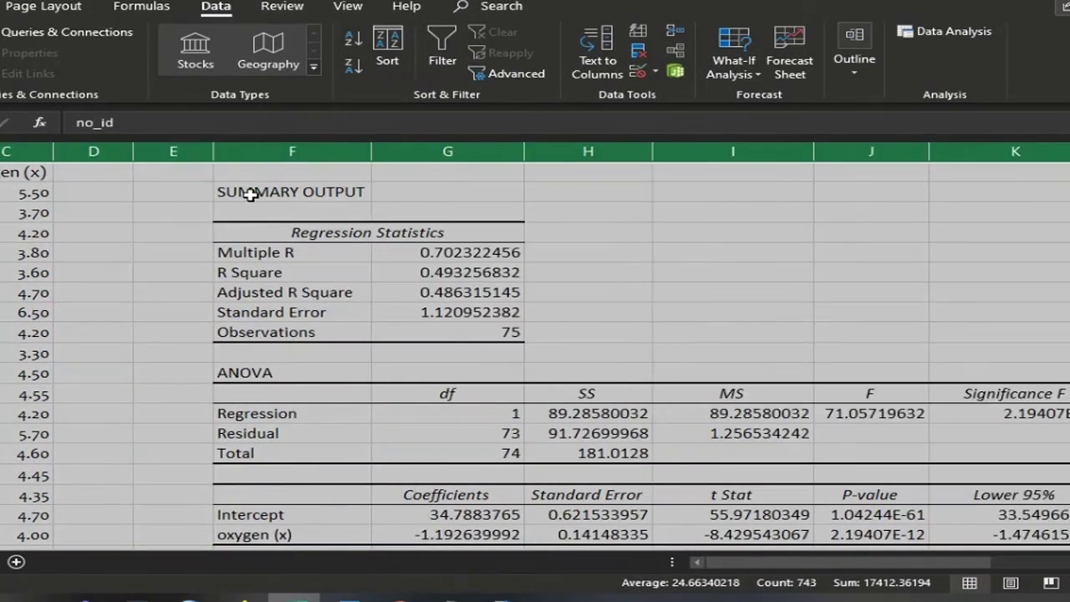
click(335, 266)
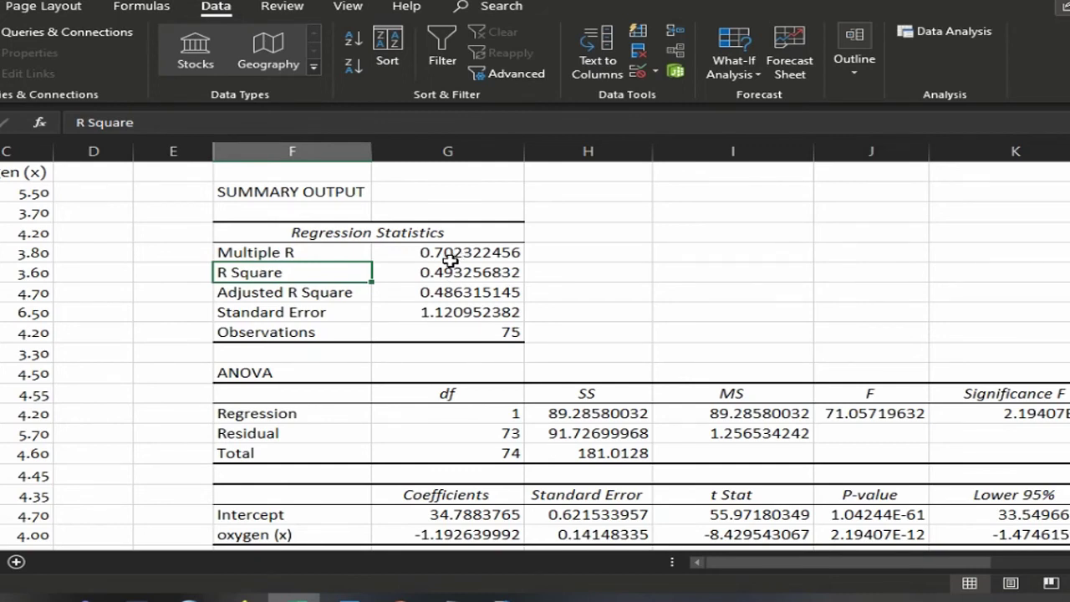
- Beside the R Square value, enter the note "Suhu dipengaruhi sebesar 49% oleh kandungan oksigen terlarut (DO)" in cell H6
scroll(447, 263, down, 2)
scroll(445, 264, up, 2)
click(589, 274)
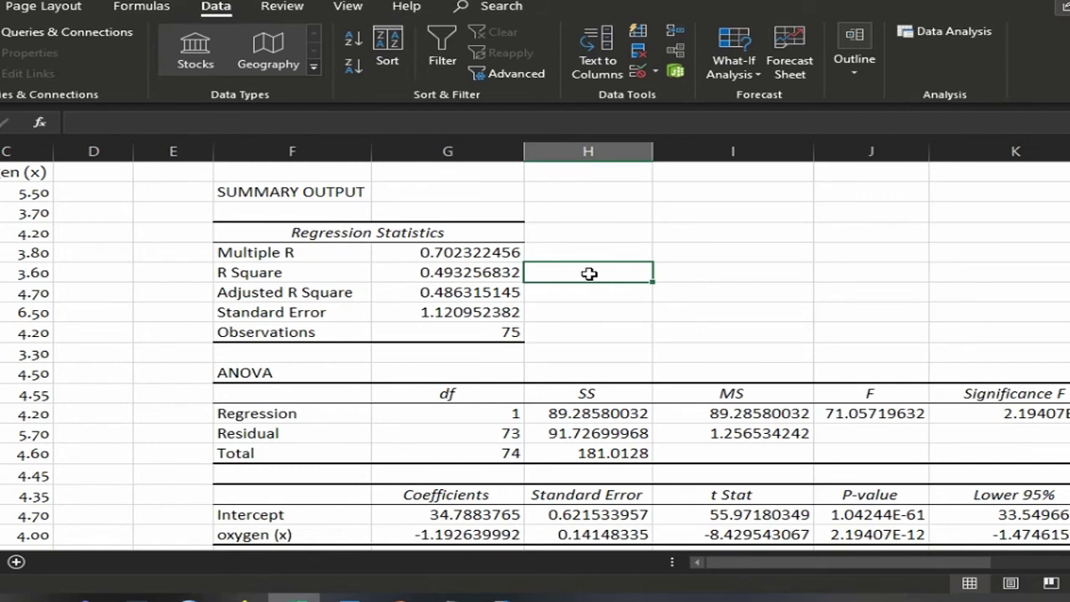
text(Suhu dipengaruhi sebesar 49% oleh)
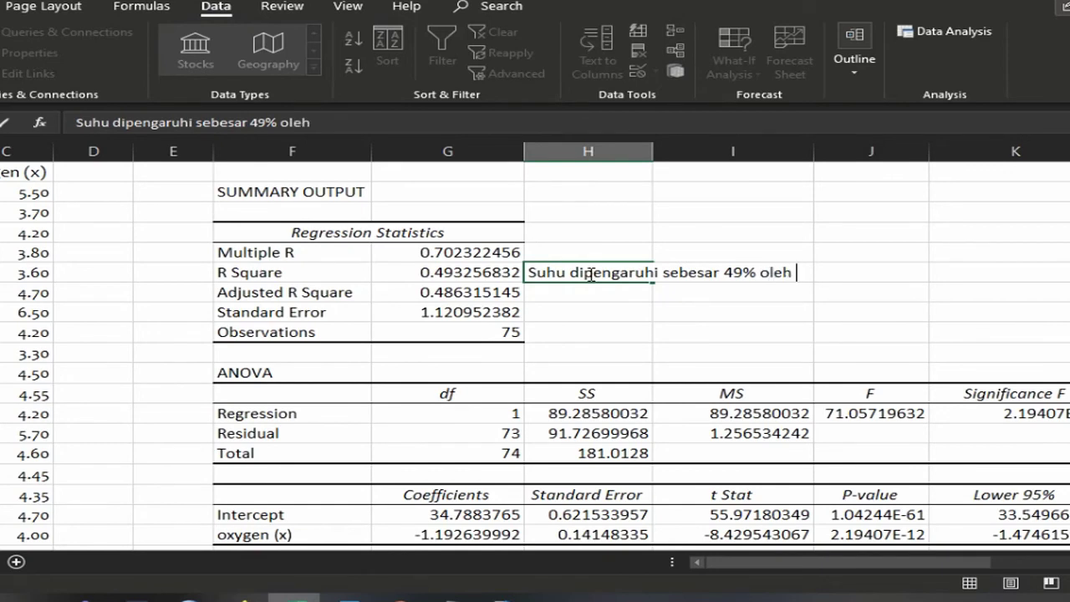
text( kandungan )
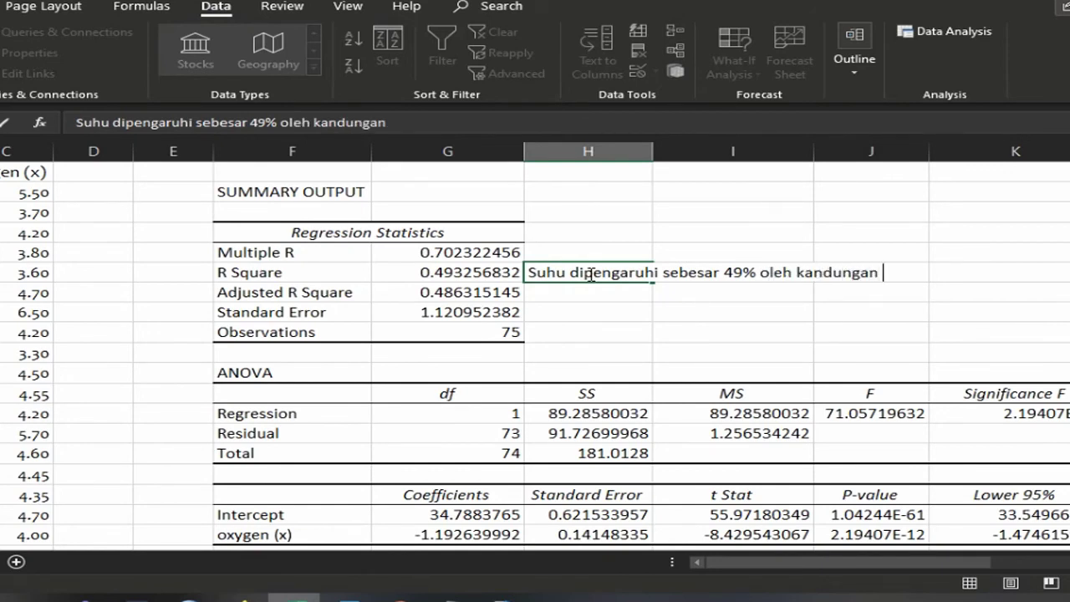
text(oksigen t)
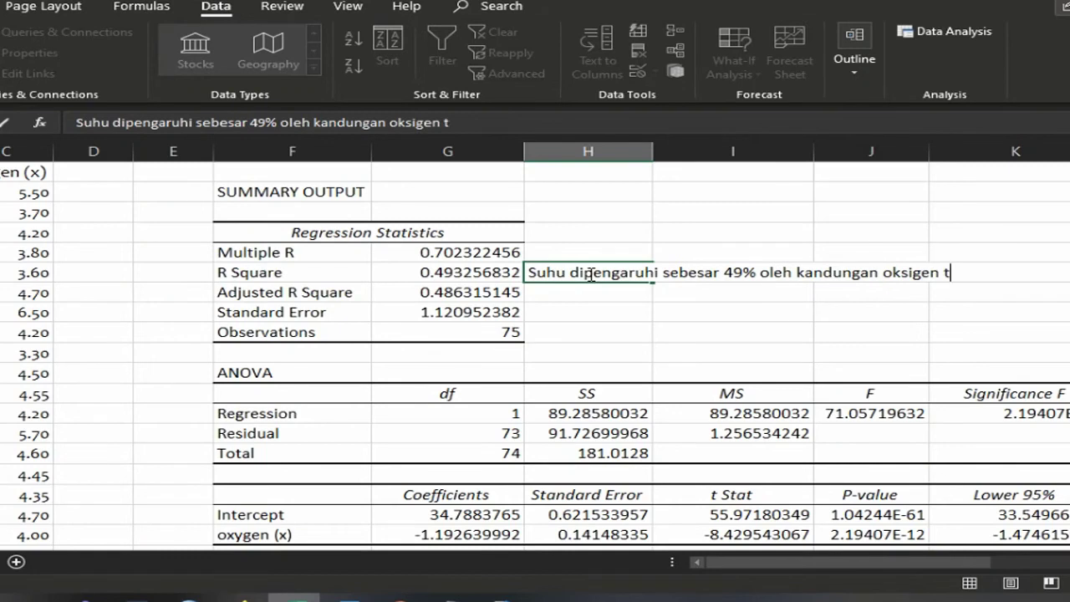
text(erlarut (D))
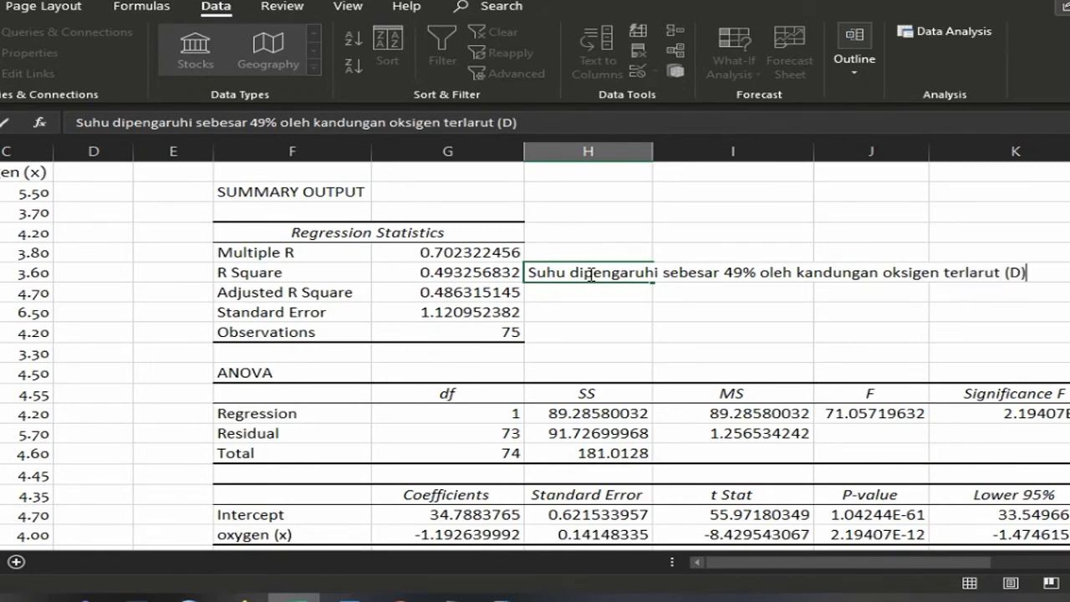
key(BackSpace)
text(O))
key(Return)
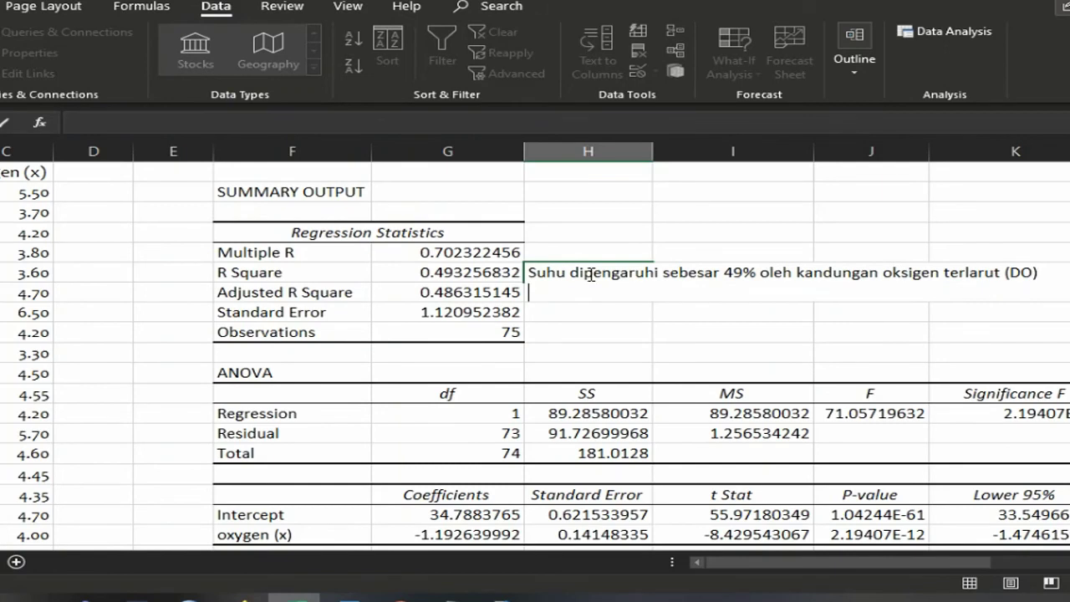
- Enter the note "51% dipengaruhi oleh variabel lain yang tidak diteliti atau tidak diukur" in cell H7
text(51% dipeng)
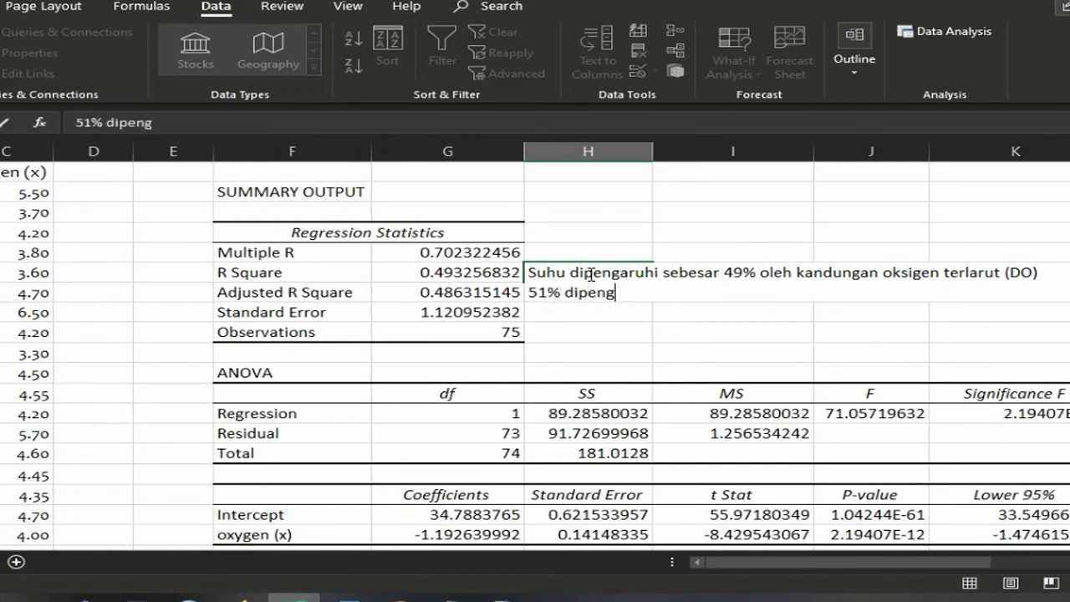
text(aruhi oleh )
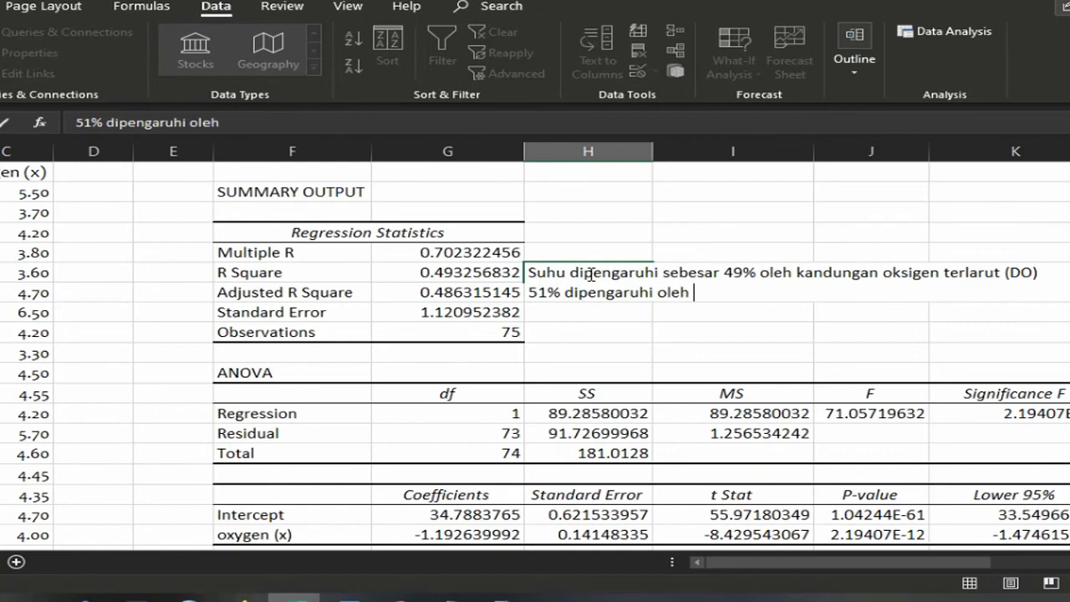
text(variabel la)
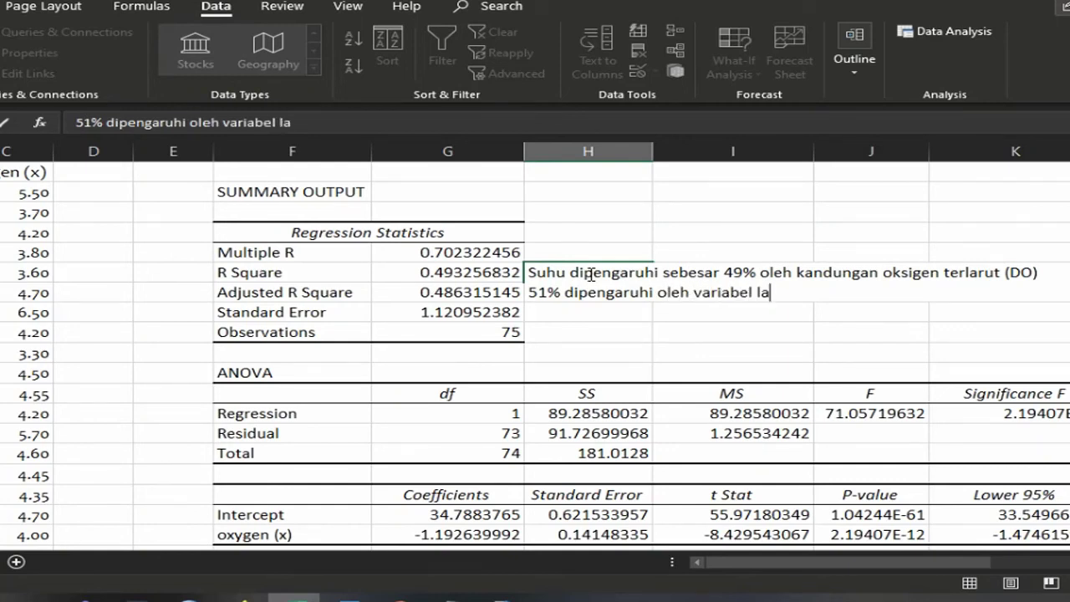
text(in yang tid)
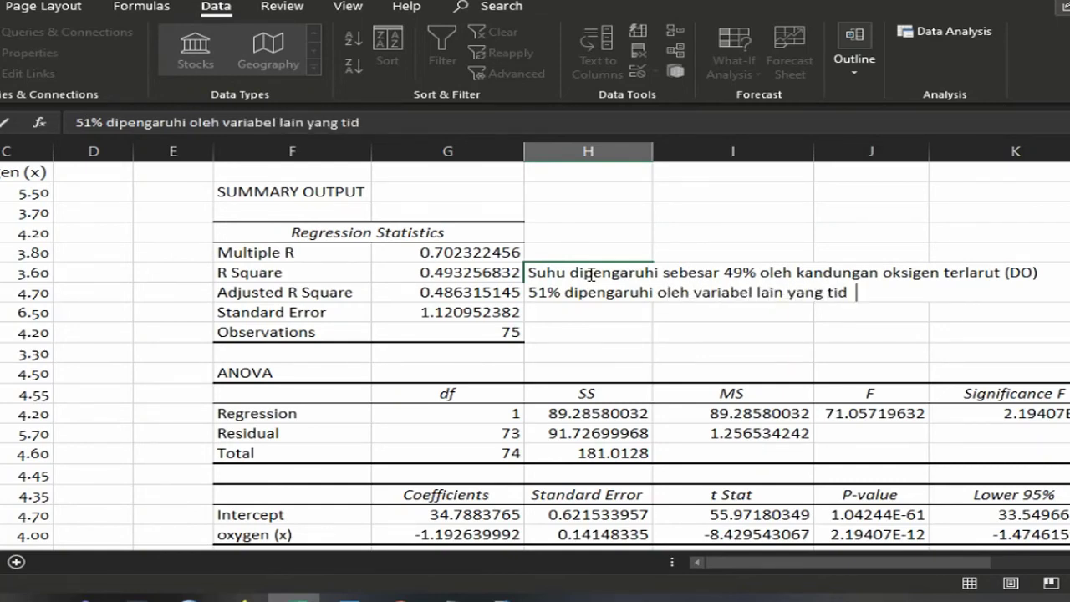
text(ak diteliti atau tidak diukur)
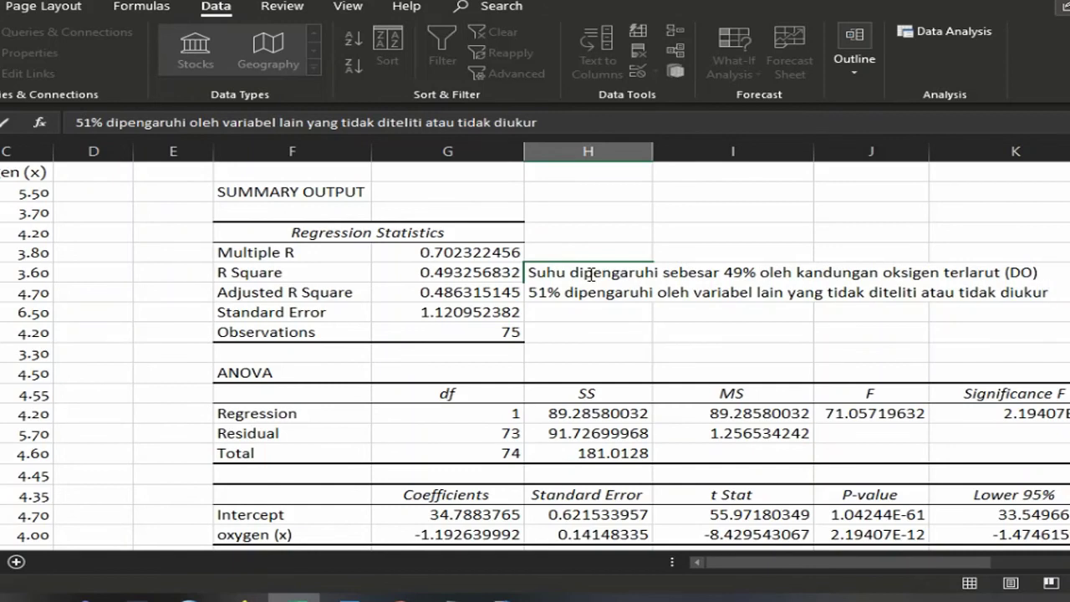
- Add the line "dalam penelitian ini" to the end of the R Square interpretation note in cell H6
key(Return)
text(dala)
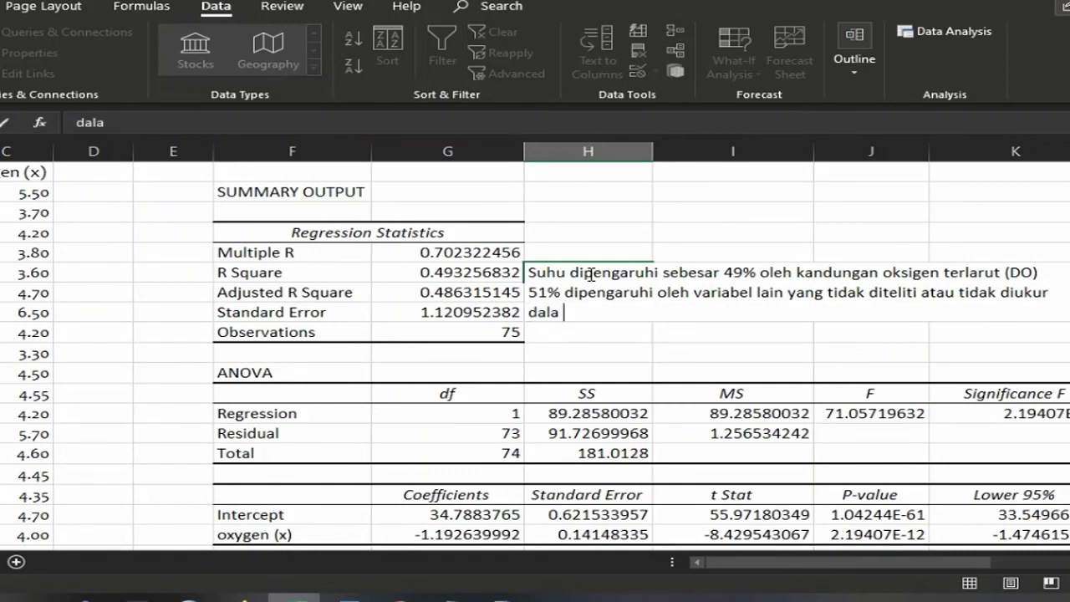
key(BackSpace)
text(m penelitian ini)
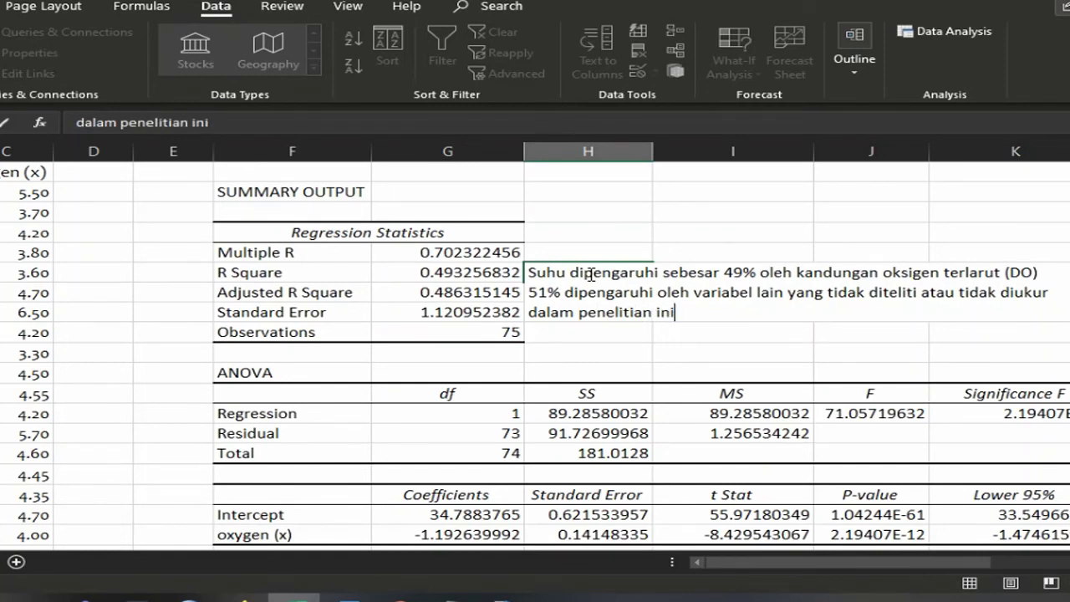
key(Return)
- Widen column H and autofit the worksheet's row heights so the R Square note fits, selecting the note cell
drag(653, 152, 897, 163)
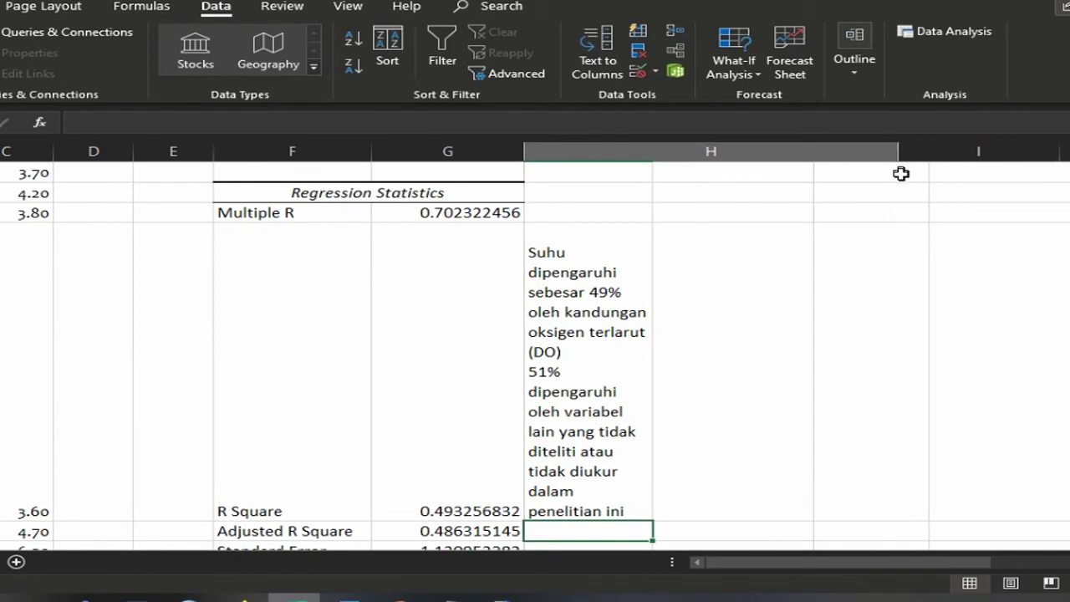
click(0, 151)
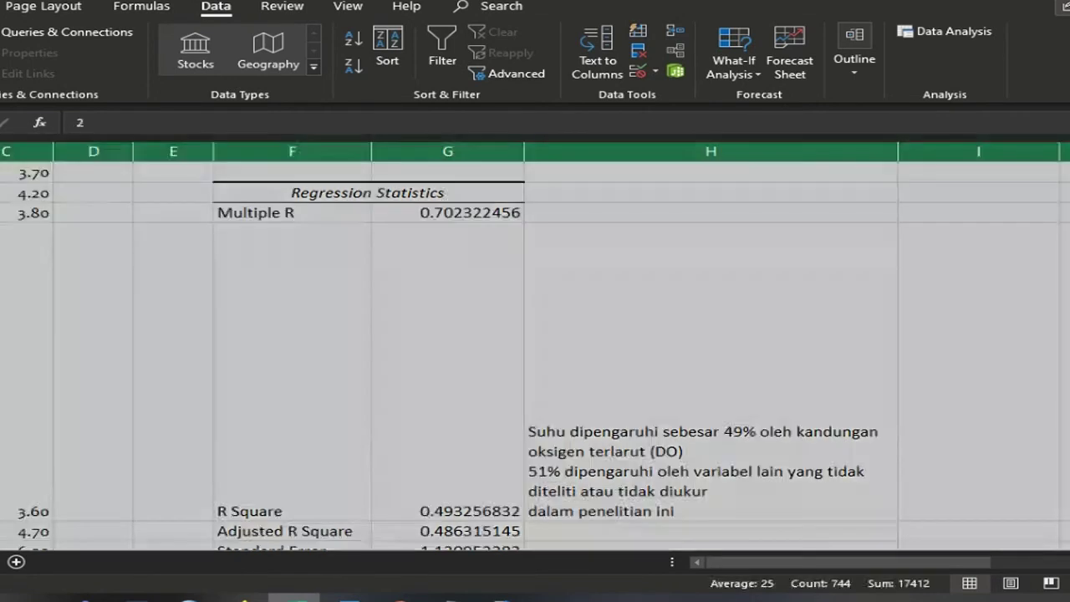
double_click(0, 521)
click(635, 271)
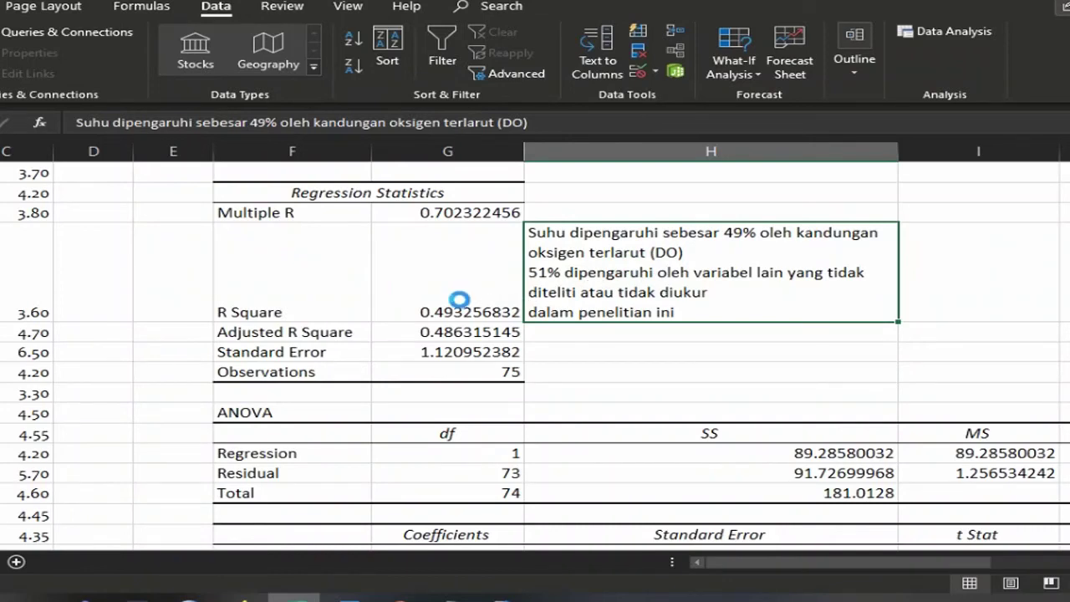
- Fill the whole regression coefficients table, from its header row through oxygen (x), with yellow and narrow column H
ctrl+scroll(463, 298, down, 1)
scroll(458, 300, down, 1)
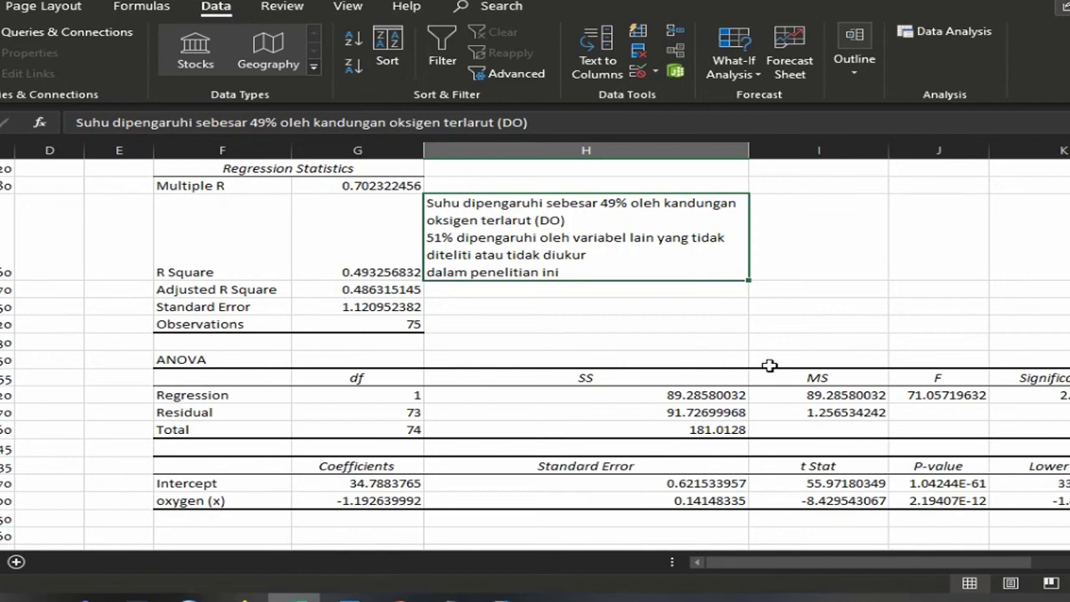
scroll(717, 365, down, 1)
scroll(714, 366, down, 1)
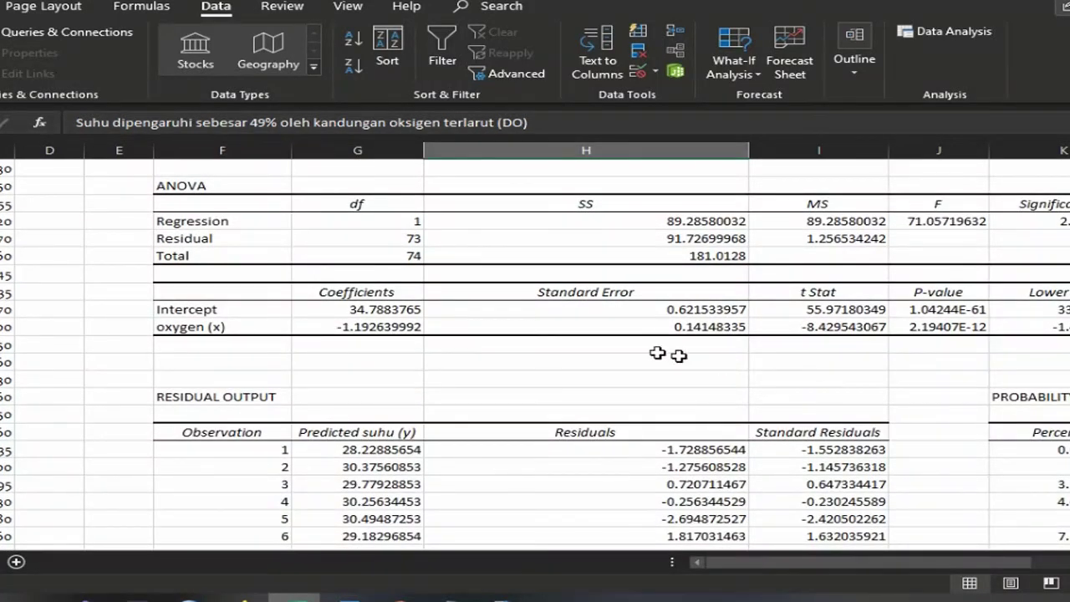
drag(211, 294, 805, 327)
click(0, 6)
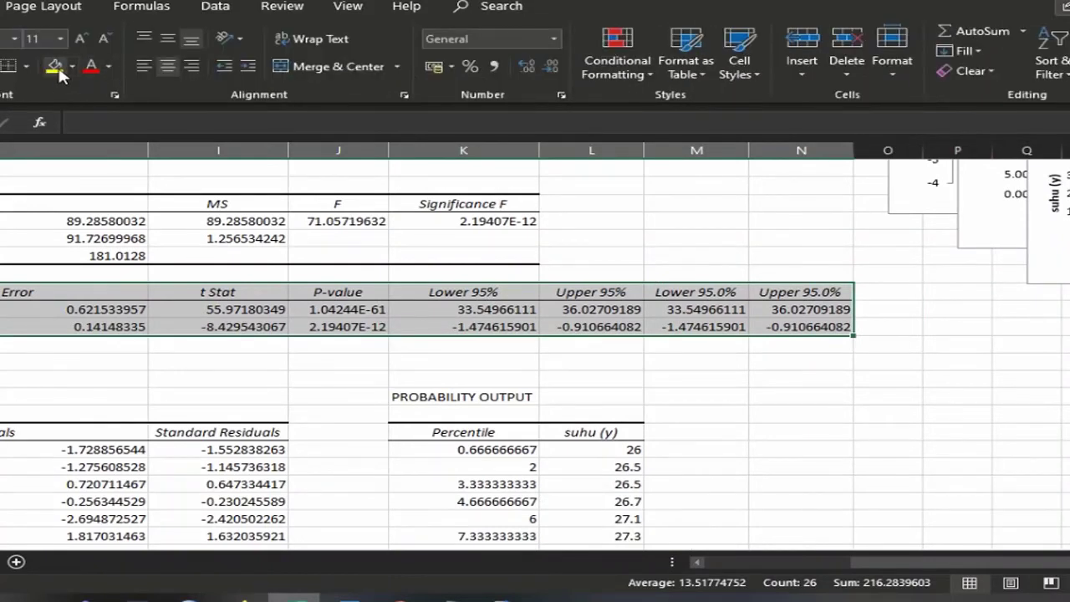
click(55, 67)
click(485, 352)
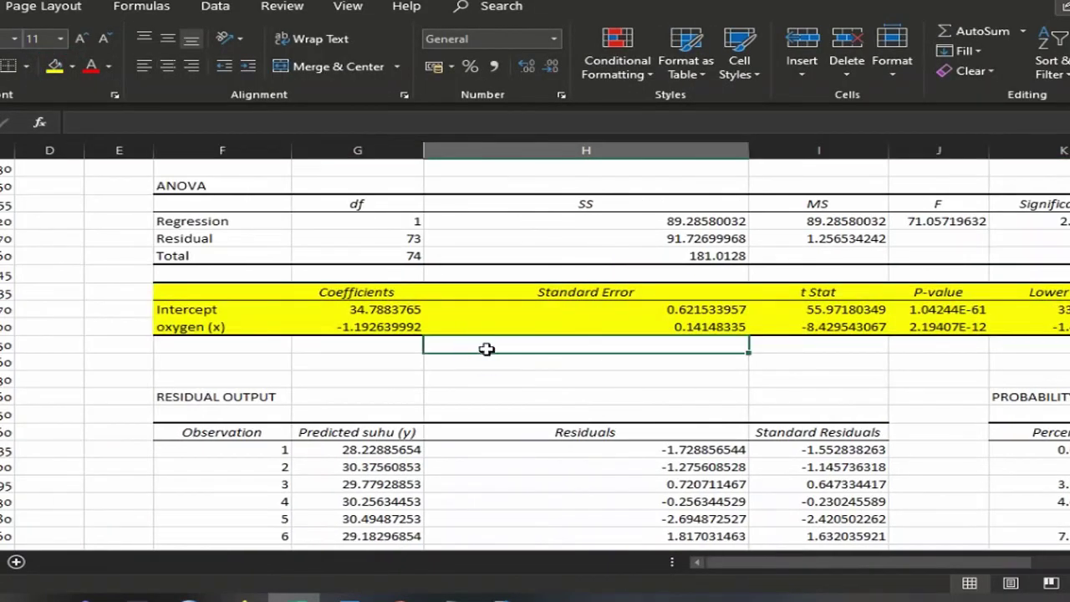
drag(748, 151, 623, 152)
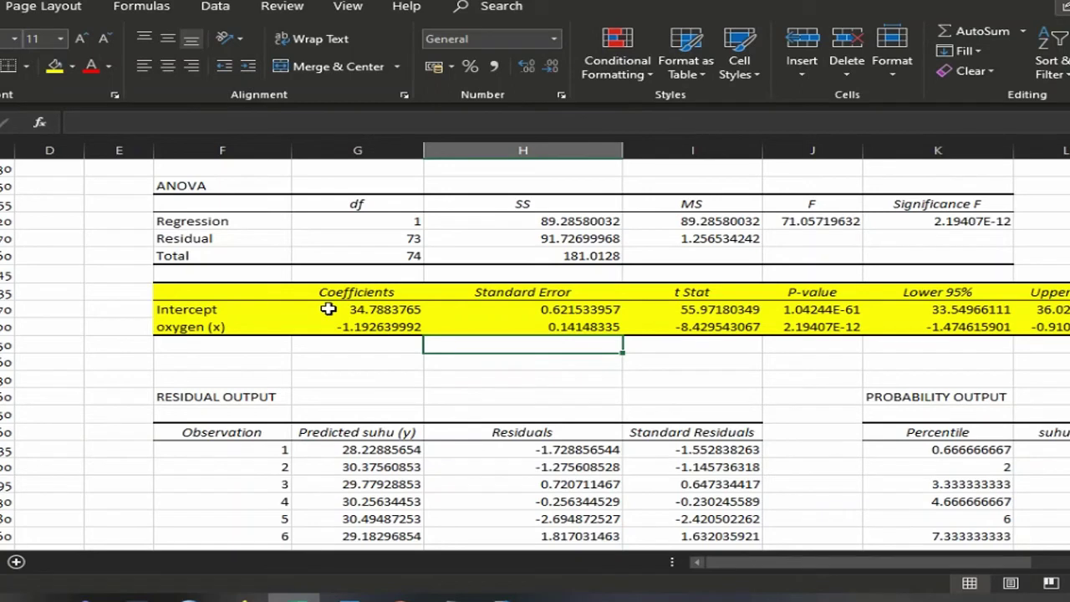
- Copy the equation "y=34,788-1,193x" from the Notepad notes into column H, two rows below the coefficients table in Excel
click(451, 597)
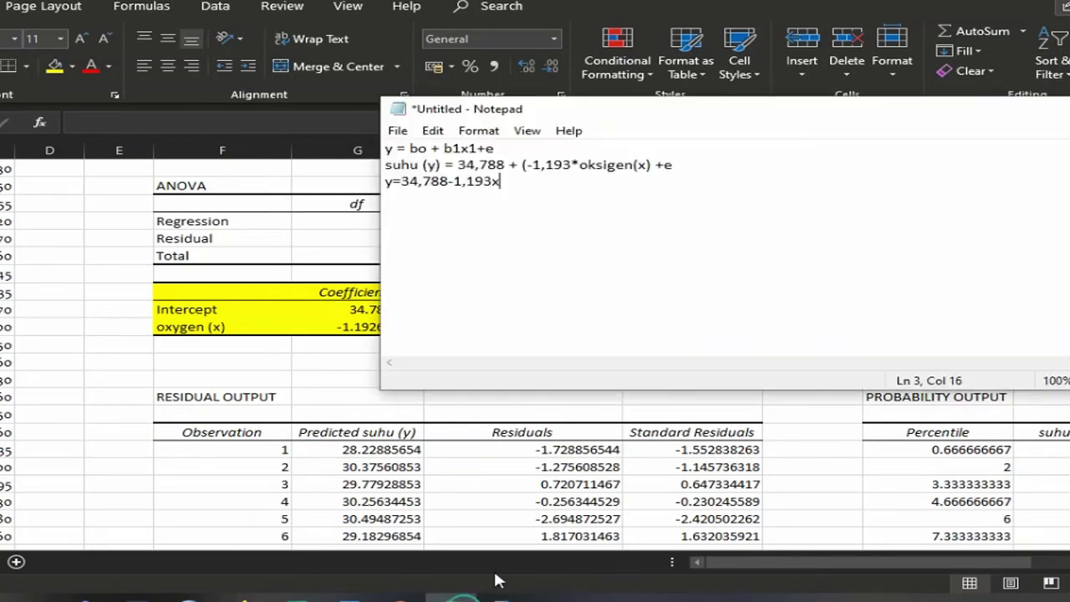
drag(609, 210, 329, 179)
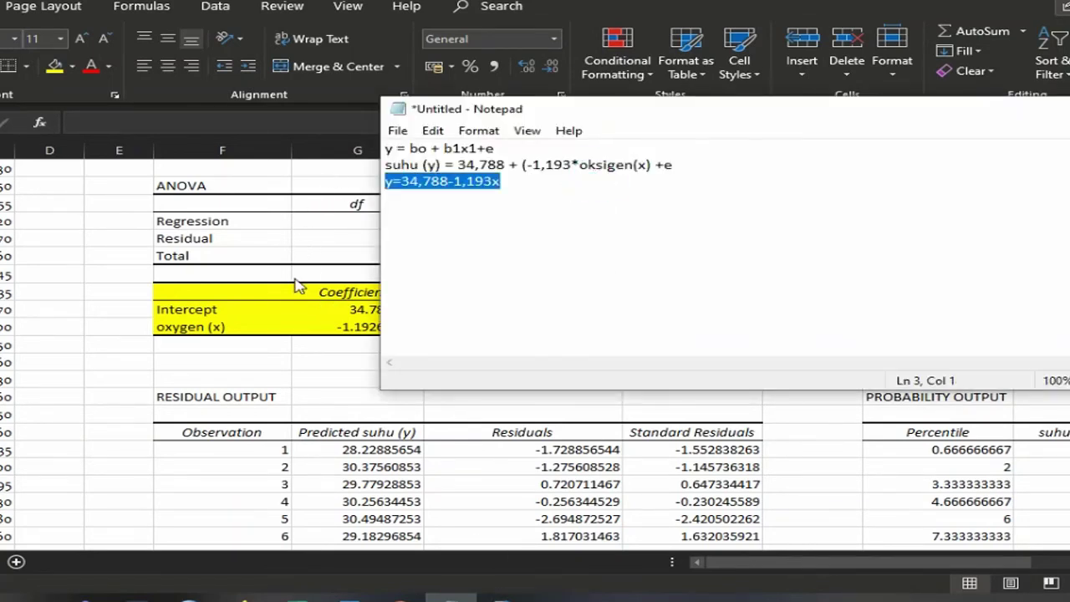
key(ctrl+c)
click(268, 351)
click(453, 363)
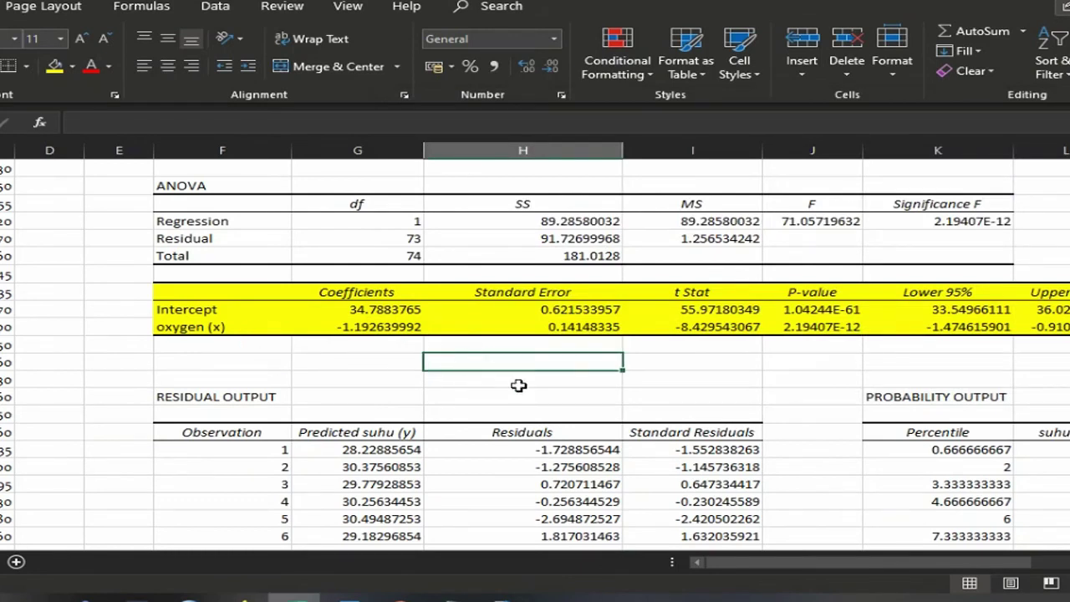
key(ctrl+v)
click(642, 361)
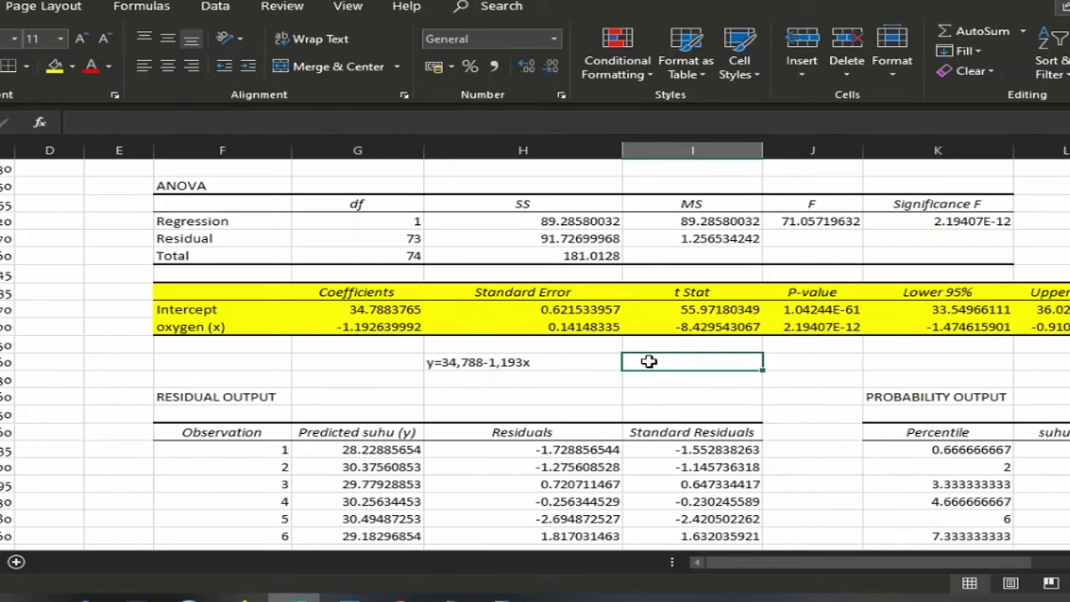
click(545, 369)
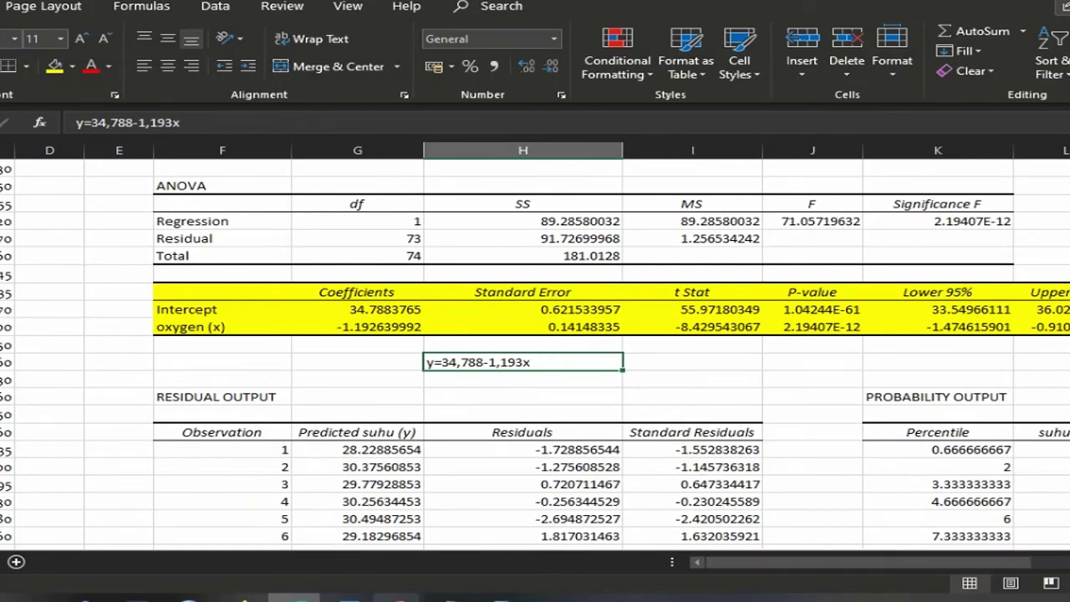
- Switch to the 05_Regresi Linier.pptx presentation in PowerPoint and start the slide show at slide #3 on correlation and determination coefficients
mouse_move(397, 597)
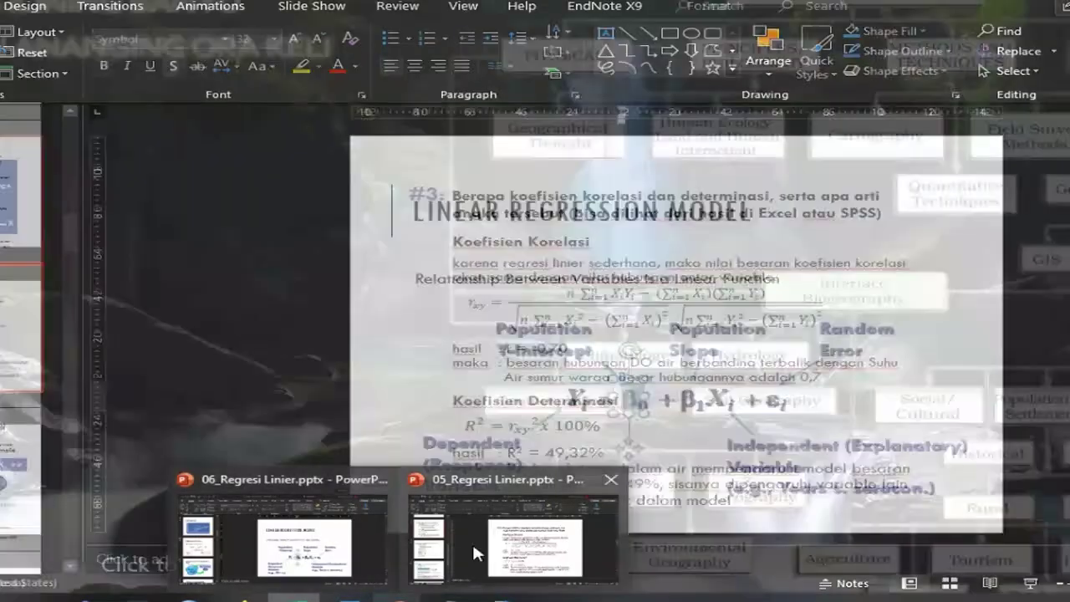
click(475, 550)
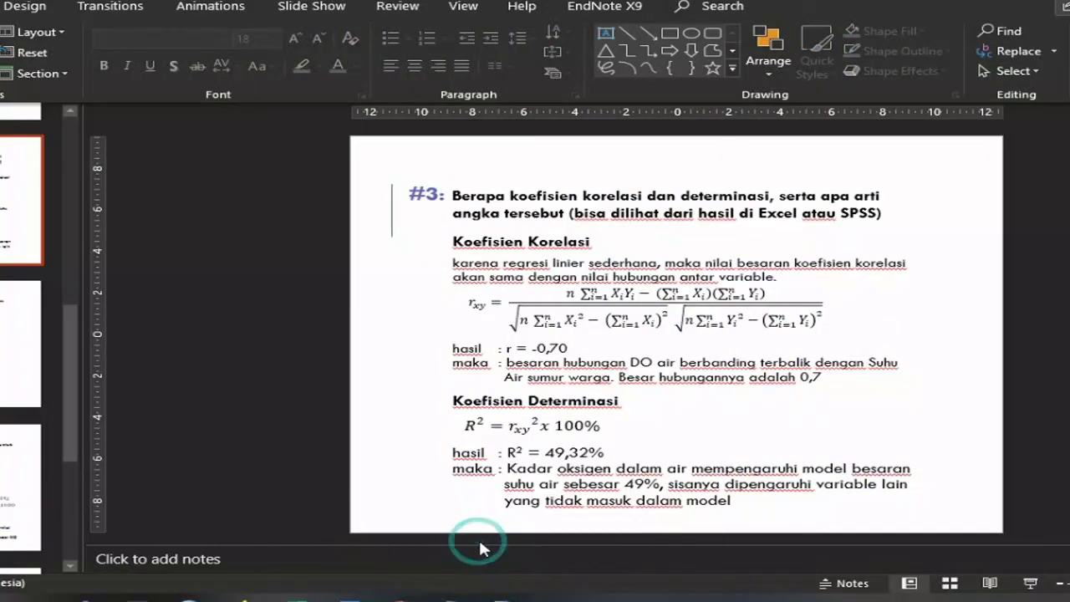
click(1030, 583)
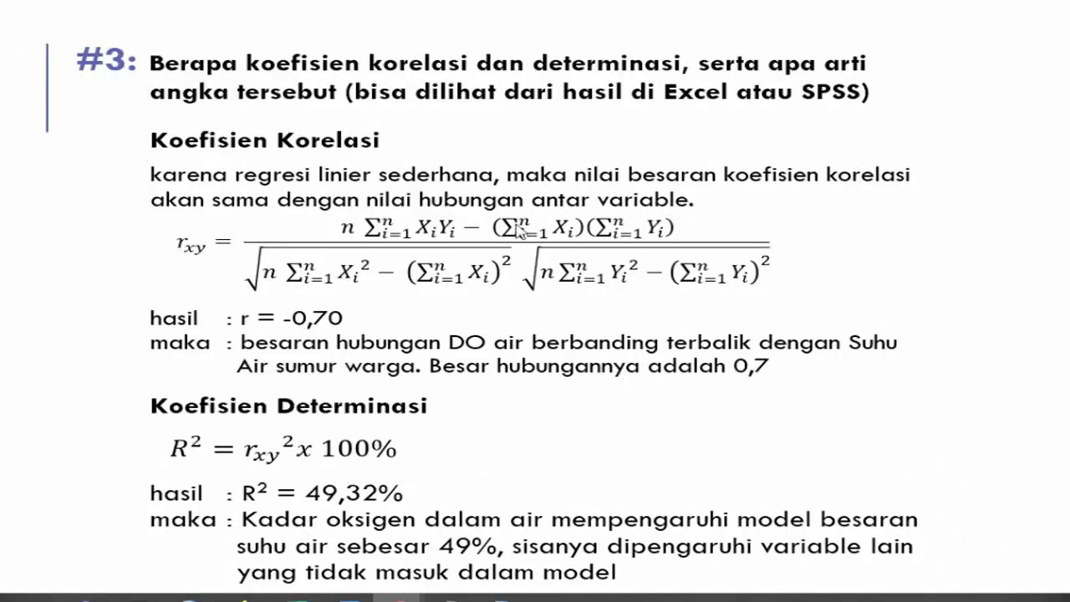